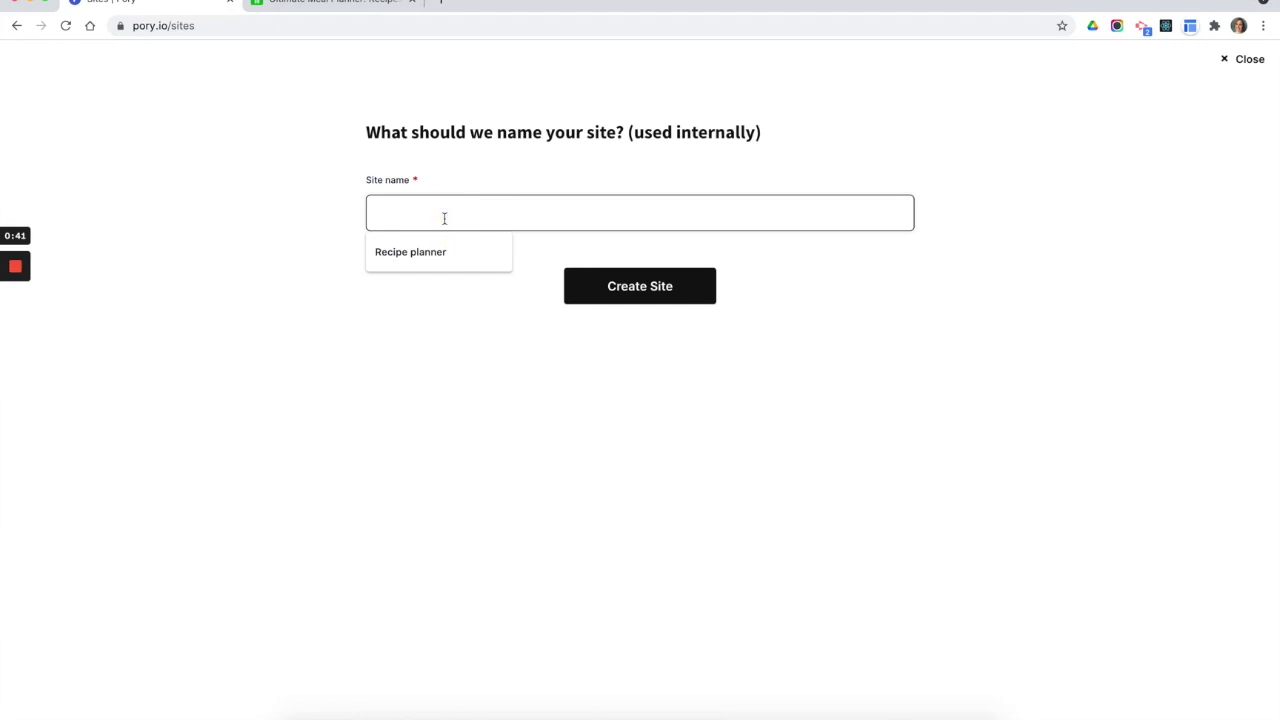
Name the new site Recipe planner and create it
left_click(437, 251)
left_click(660, 295)
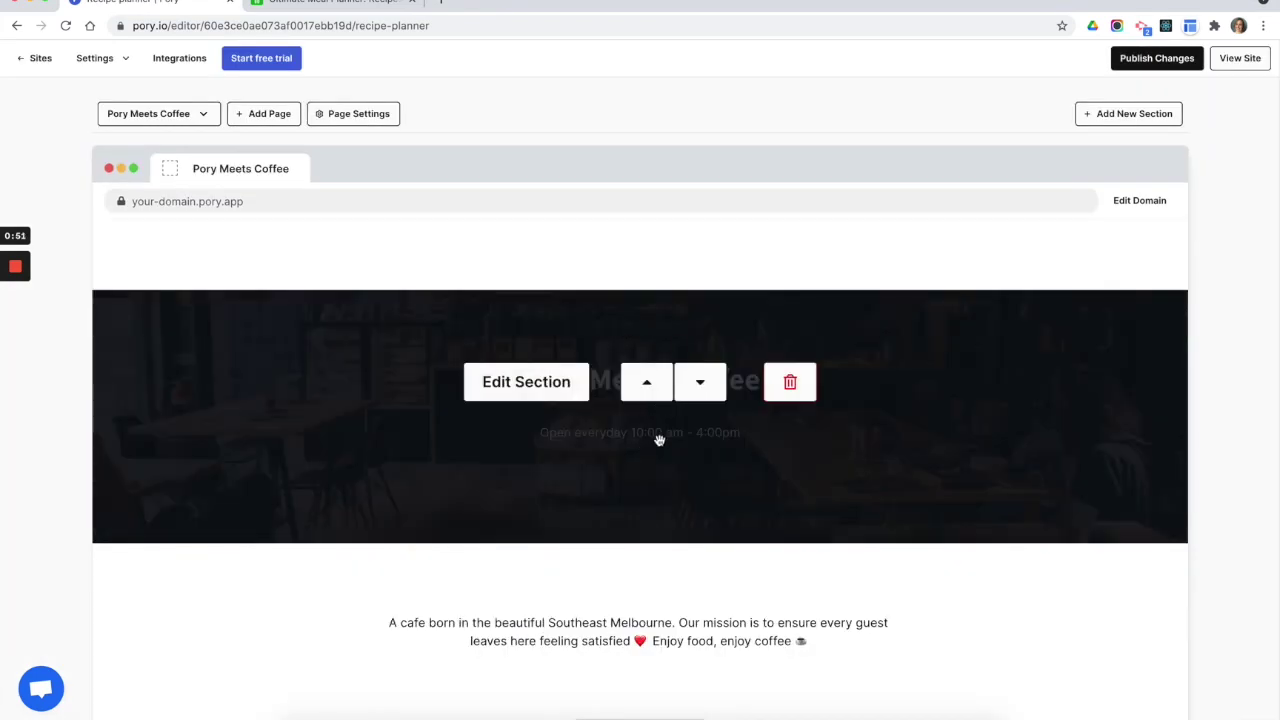
Look over the new site's template page, its page settings and the site-wide settings options
scroll(983, 400, "down", 3)
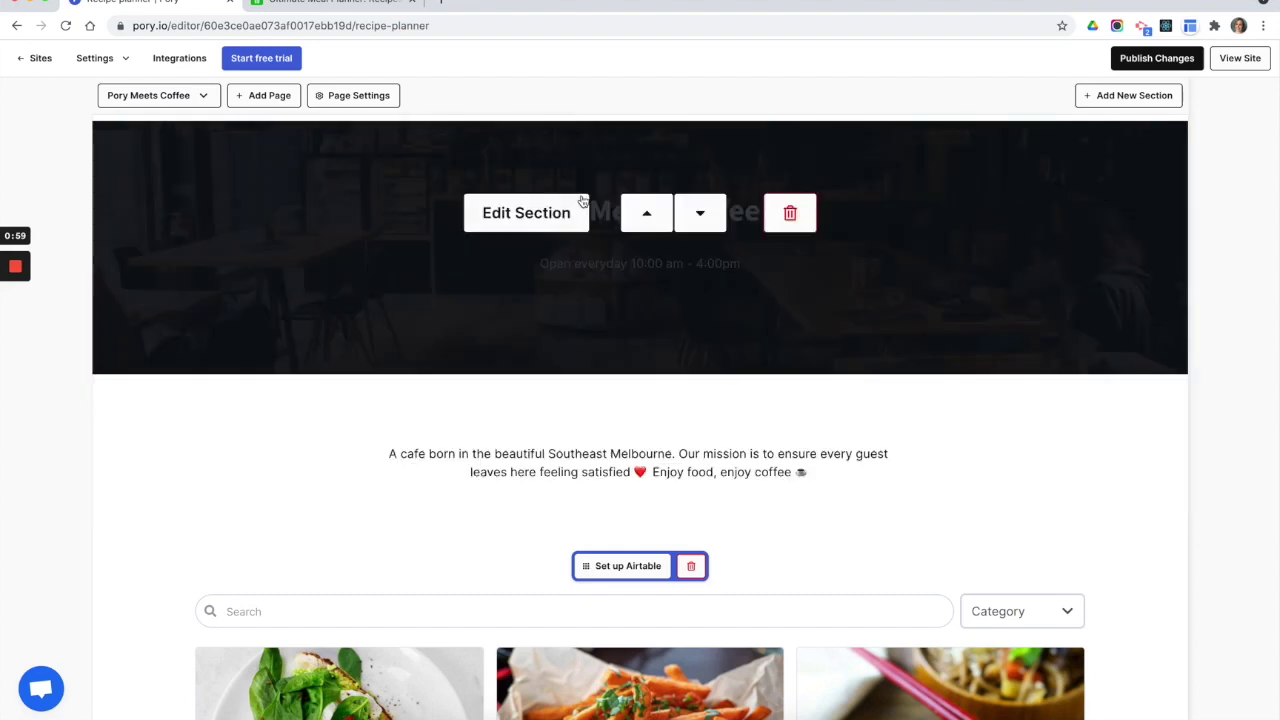
left_click(374, 95)
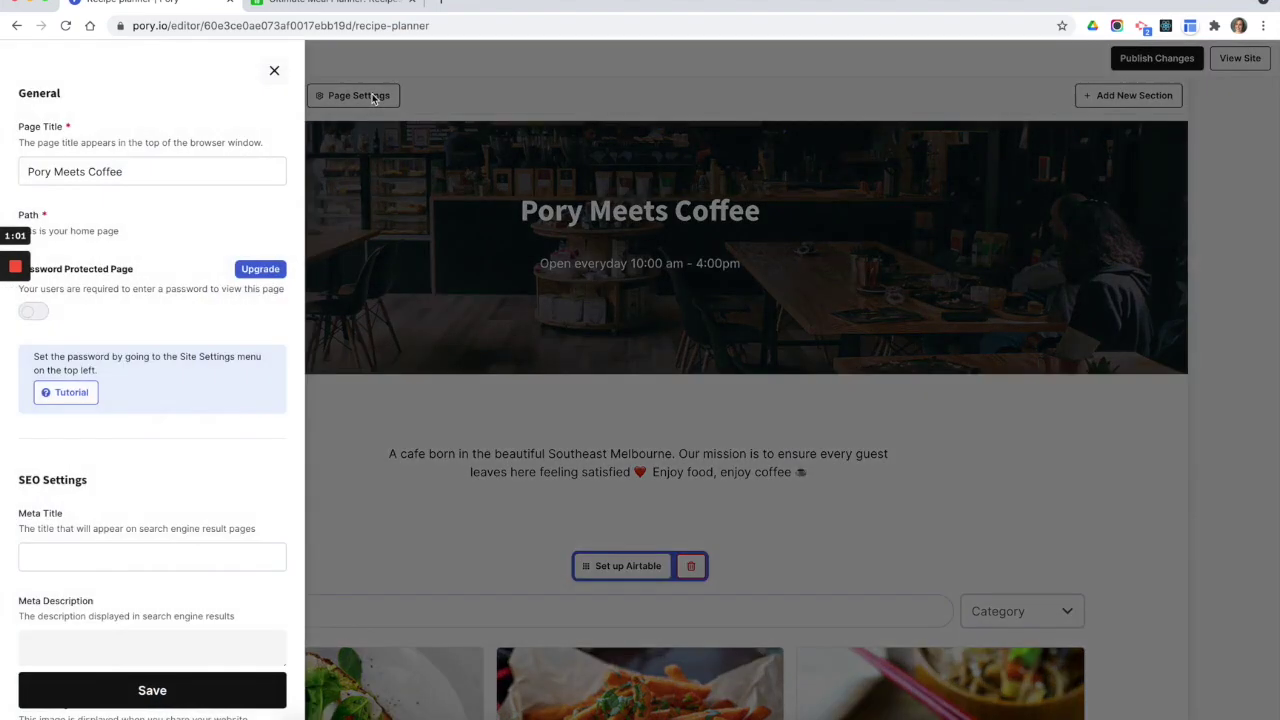
left_click(493, 82)
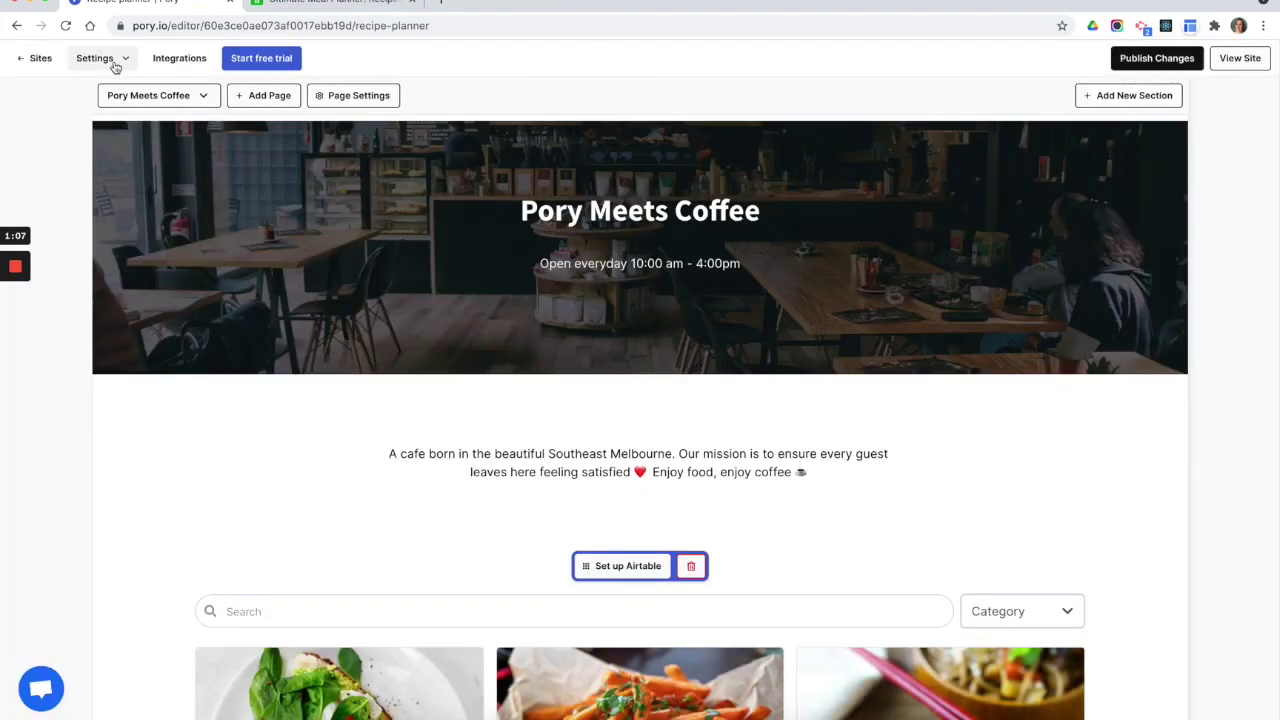
left_click(115, 64)
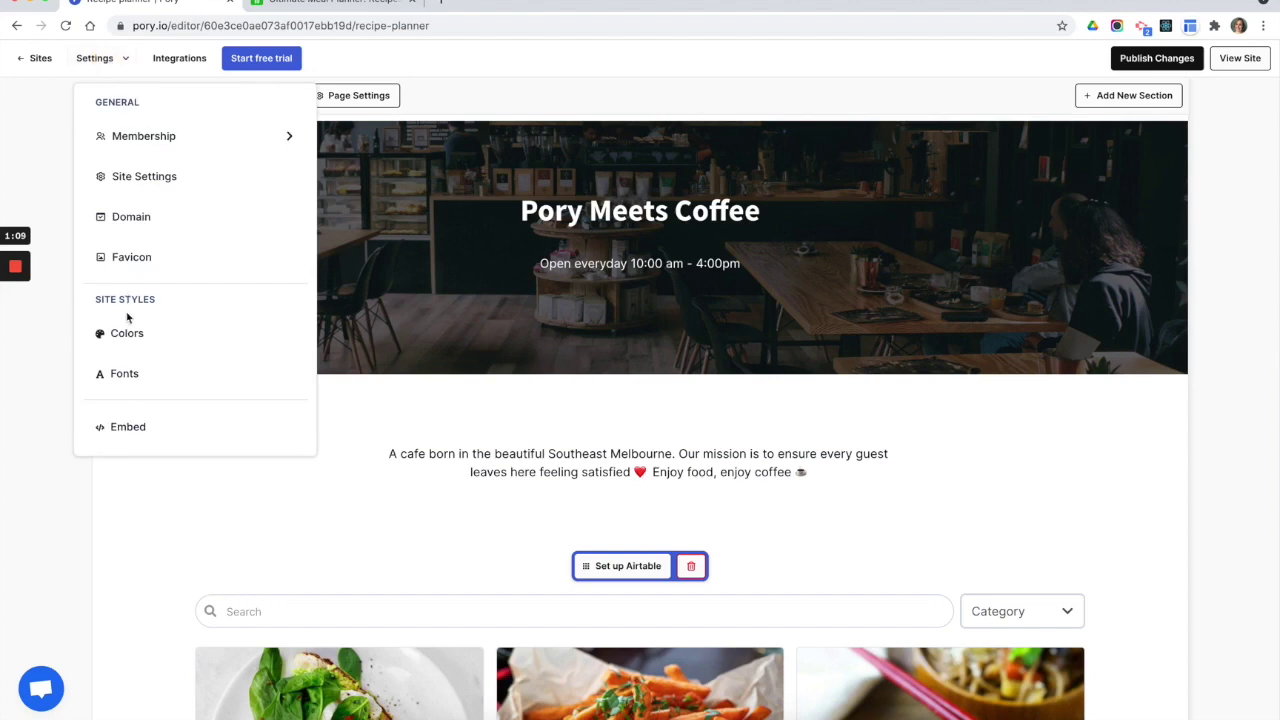
left_click(538, 80)
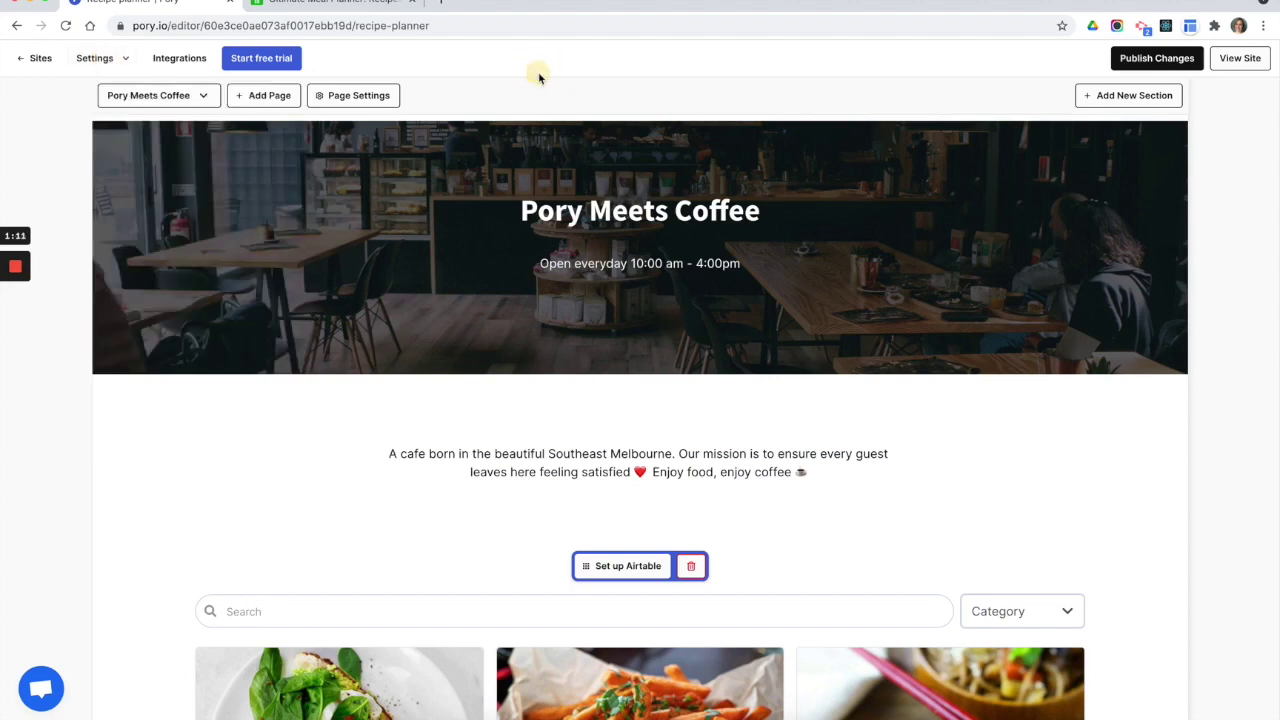
Connect the page's Airtable block to the Recipes table of the Ultimate Meal Planner base and save
scroll(640, 340, "down", 5)
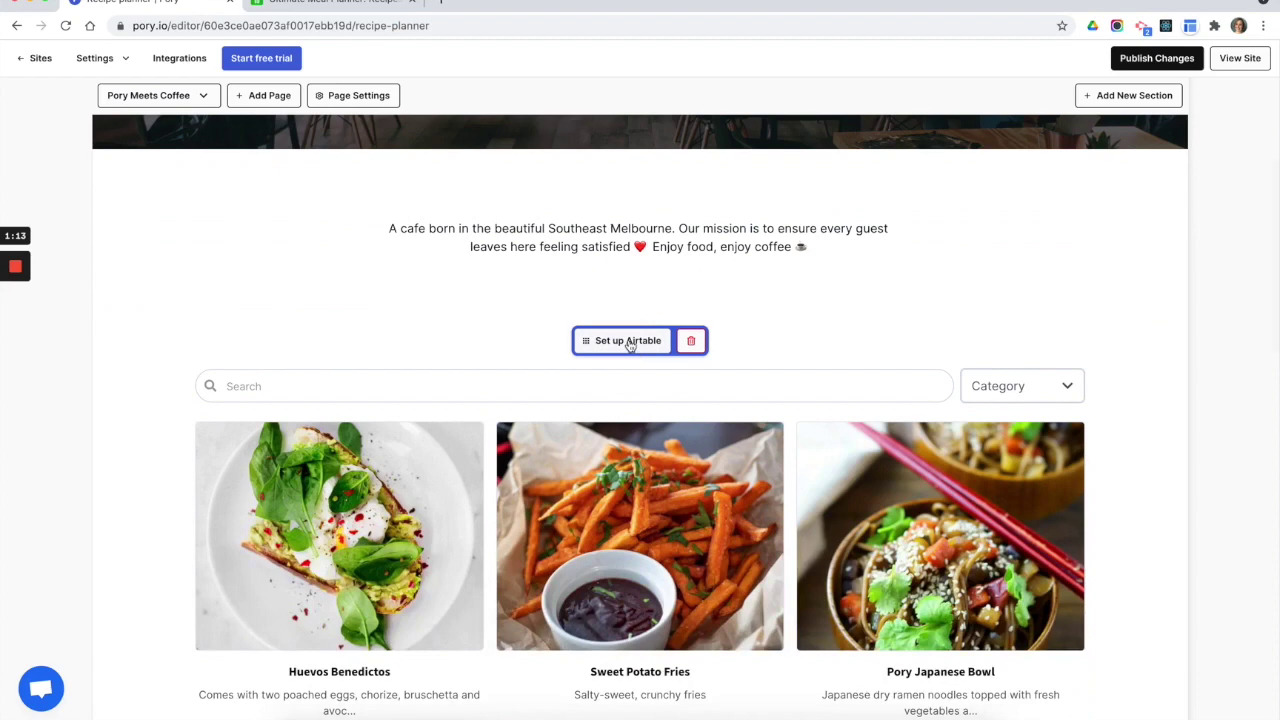
left_click(629, 341)
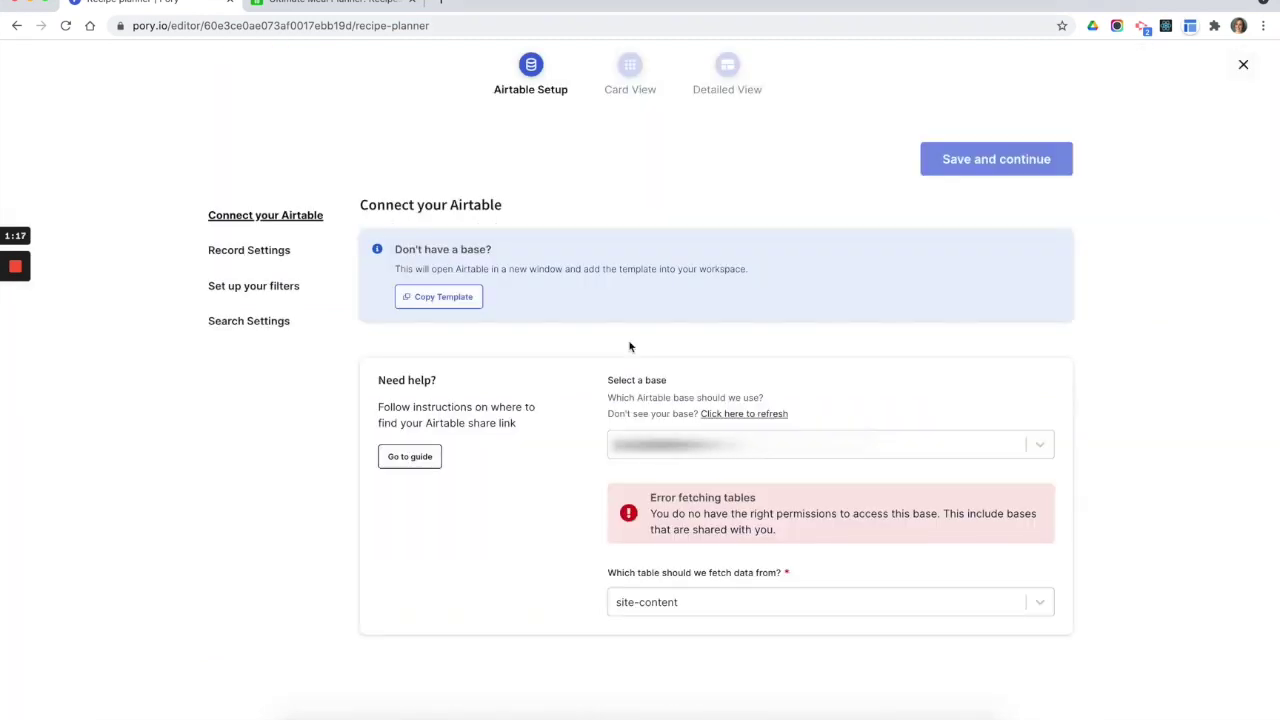
left_click(711, 455)
scroll(703, 614, "down", 3)
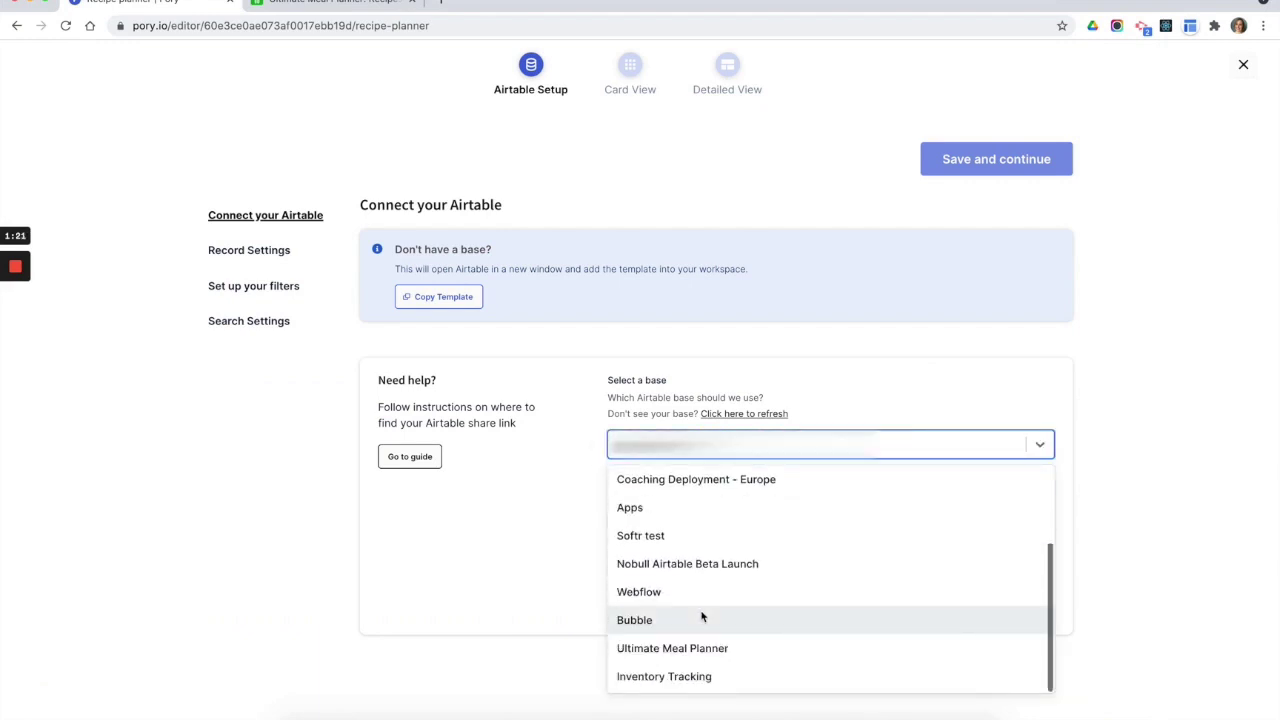
left_click(685, 650)
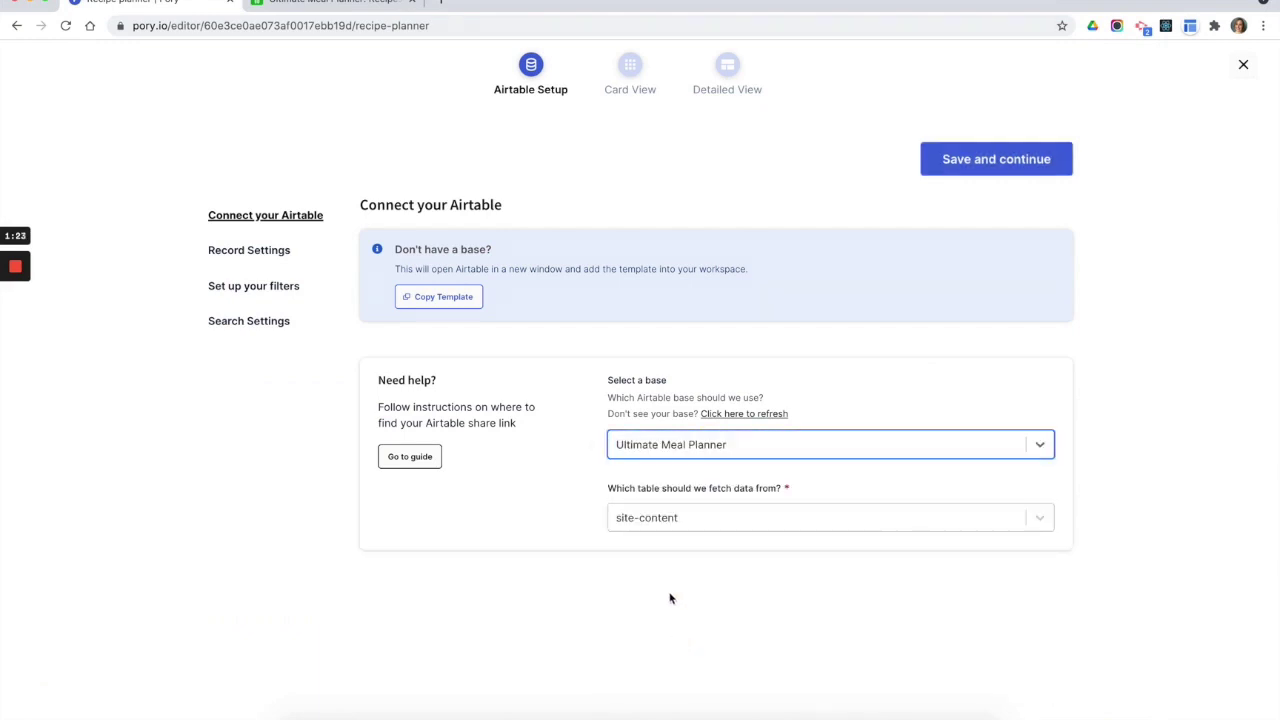
left_click(659, 521)
left_click(642, 585)
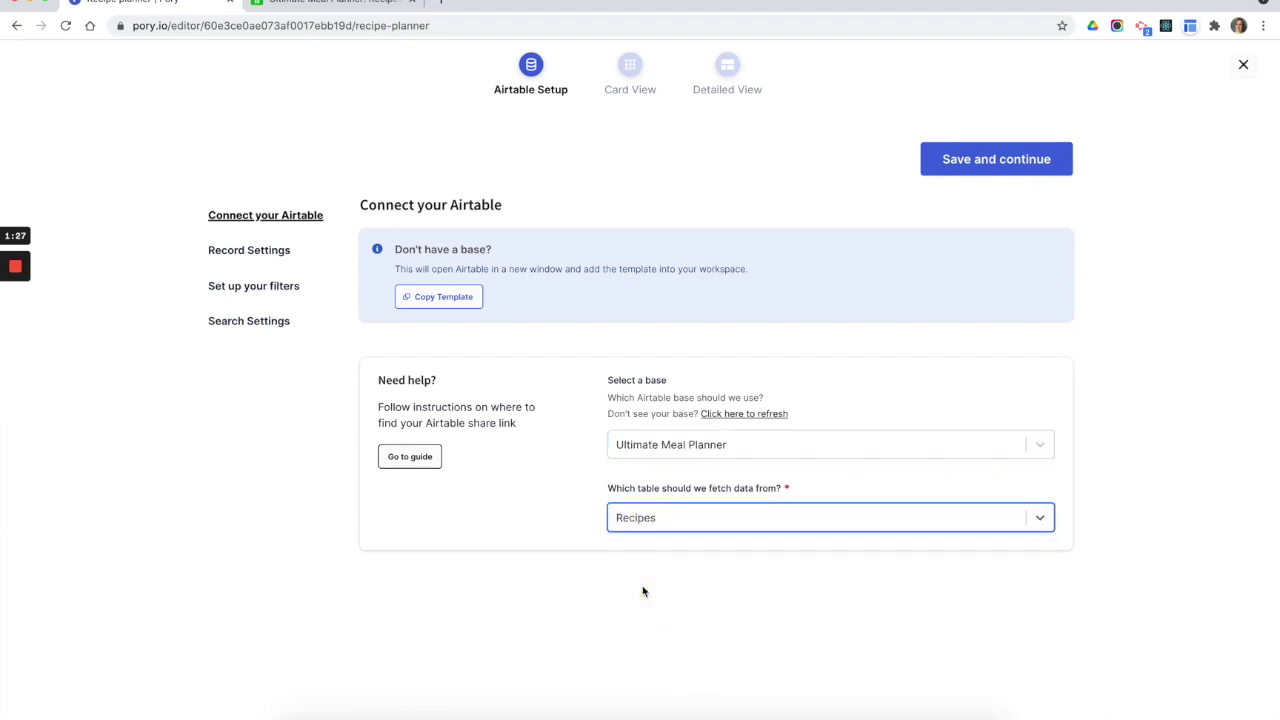
left_click(1020, 162)
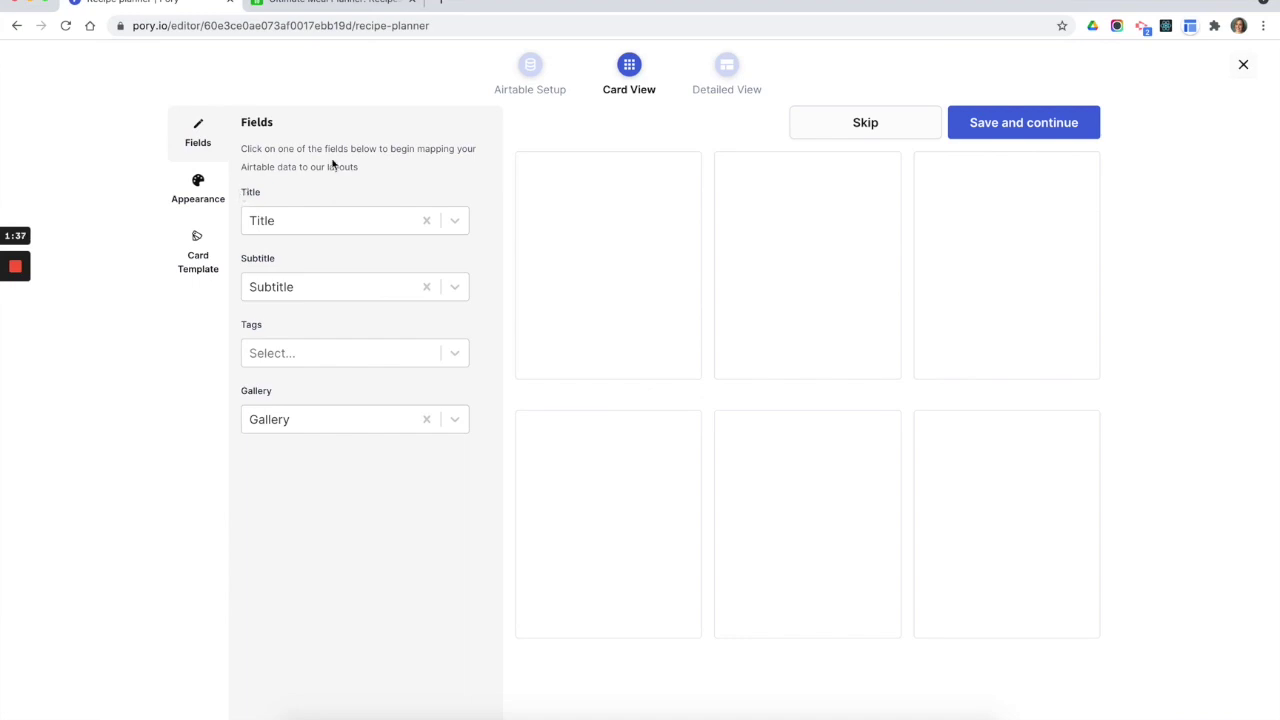
Map the card view's title to the Name field and clear its subtitle mapping
left_click(374, 219)
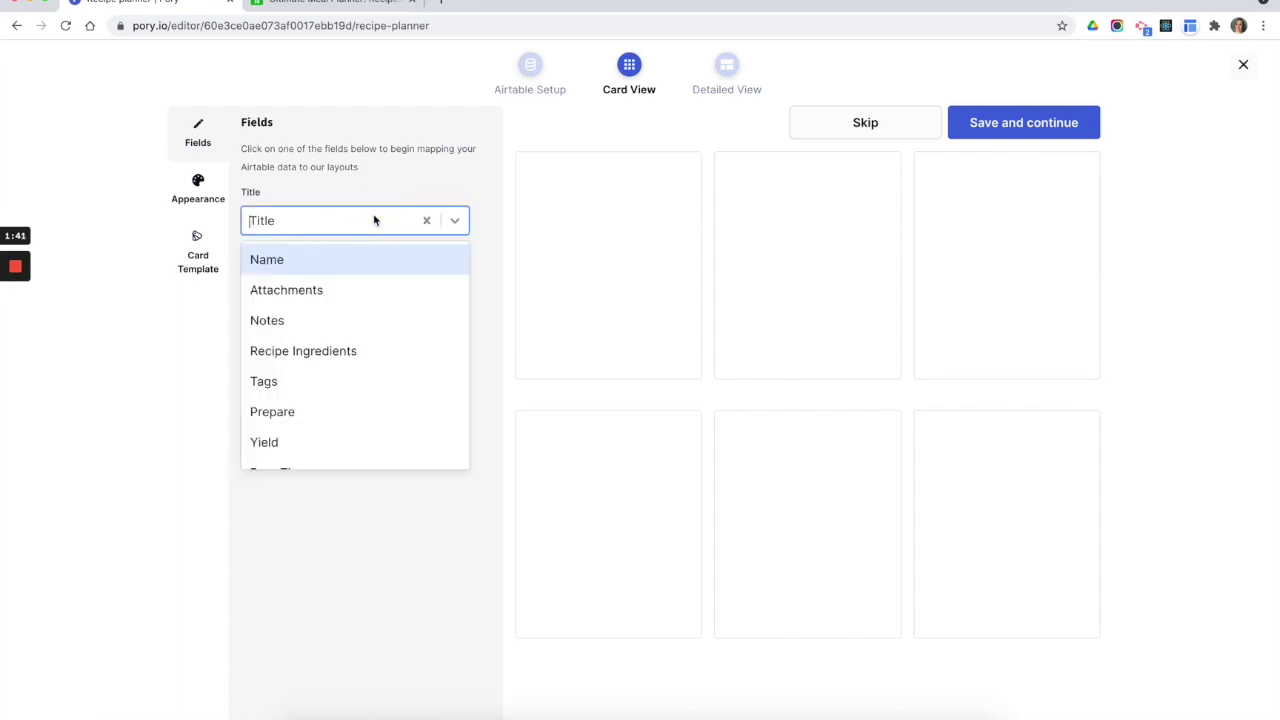
left_click(339, 262)
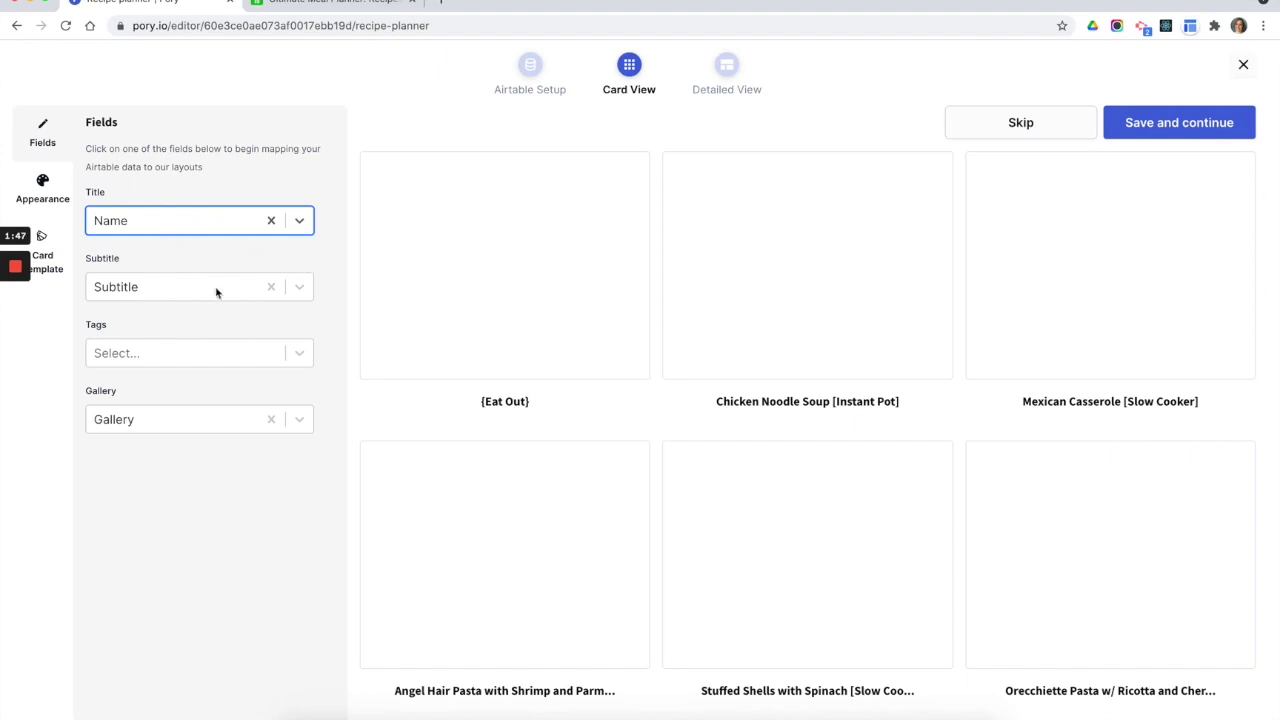
left_click(271, 287)
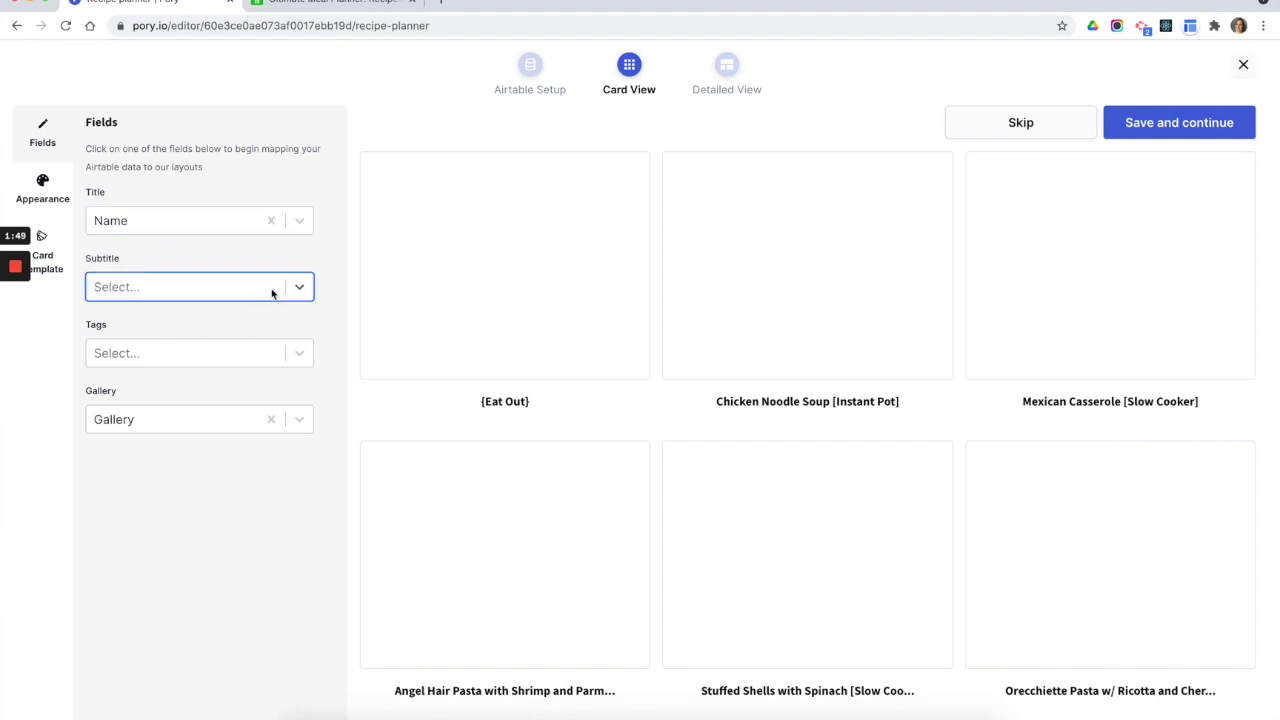
Map the card view's tags to the Tags field and its gallery to the Attachments field
left_click(226, 353)
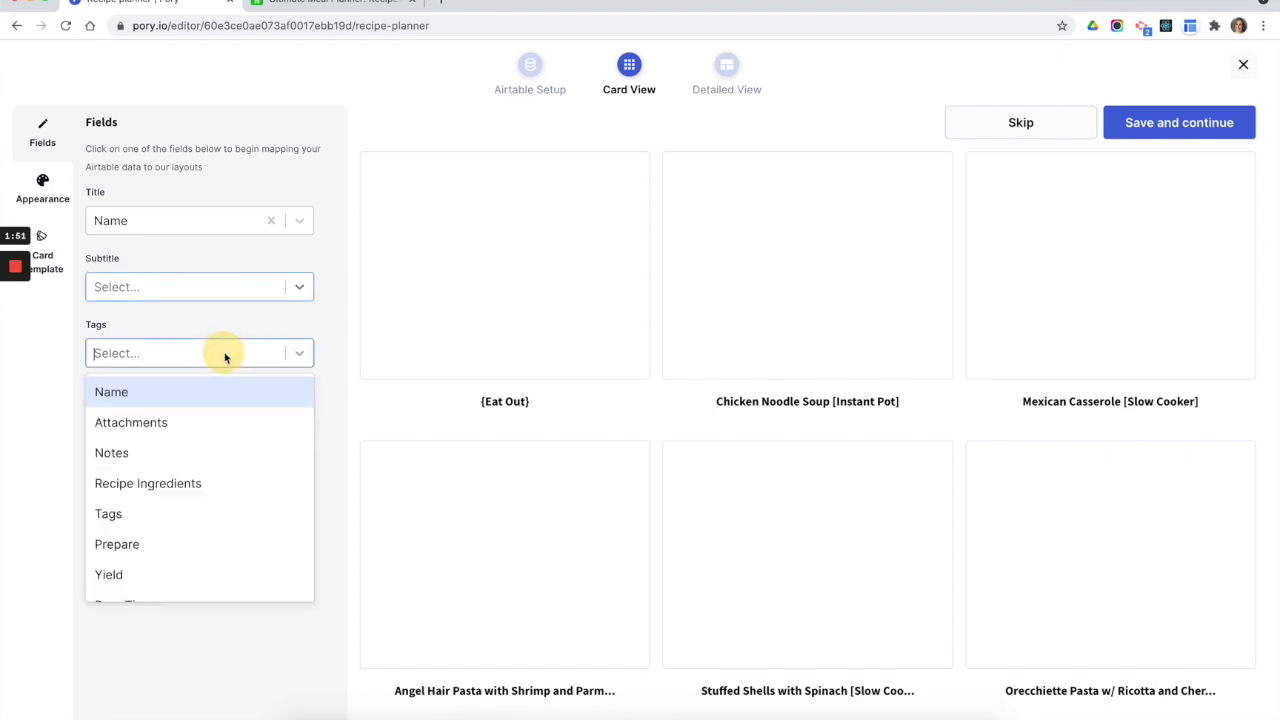
left_click(153, 520)
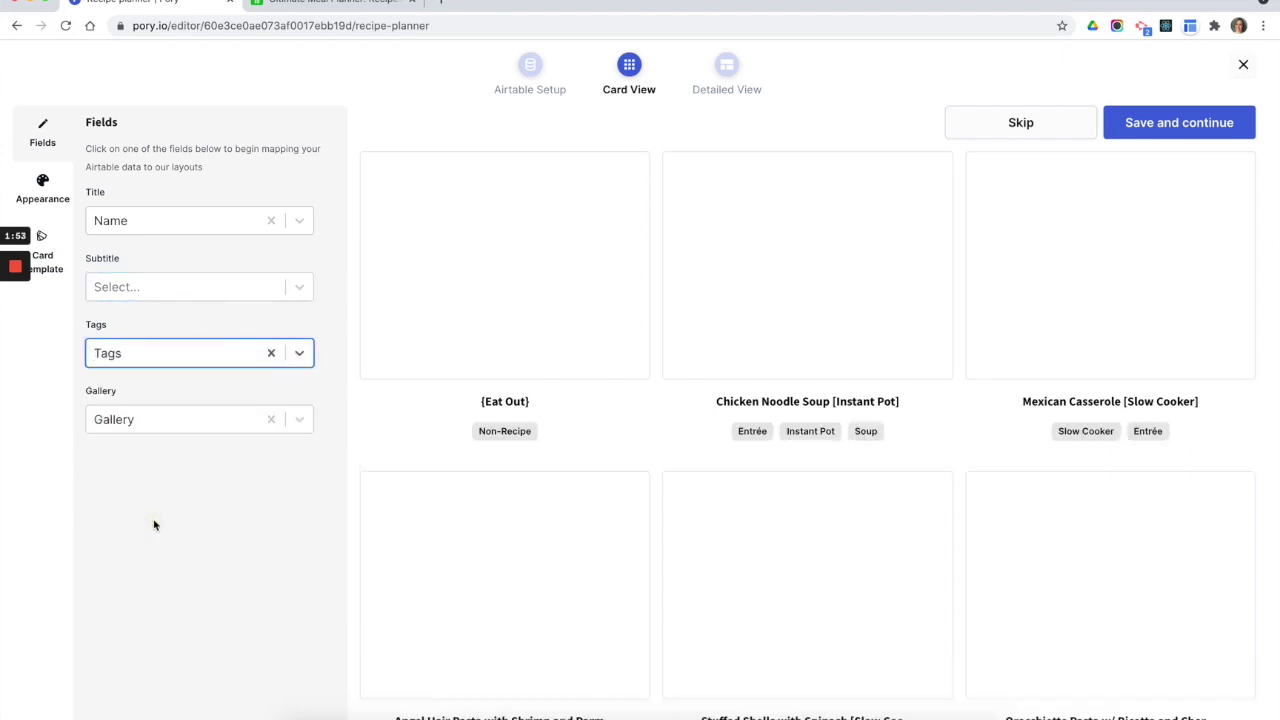
left_click(146, 428)
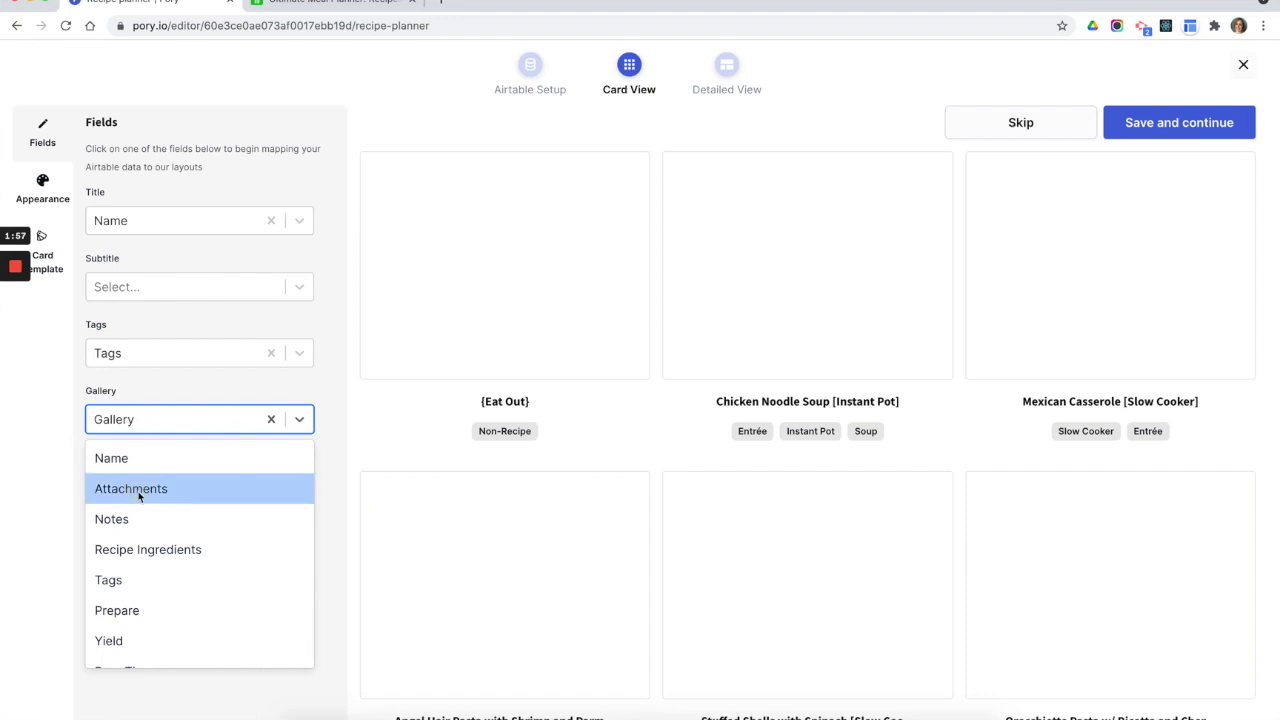
left_click(138, 491)
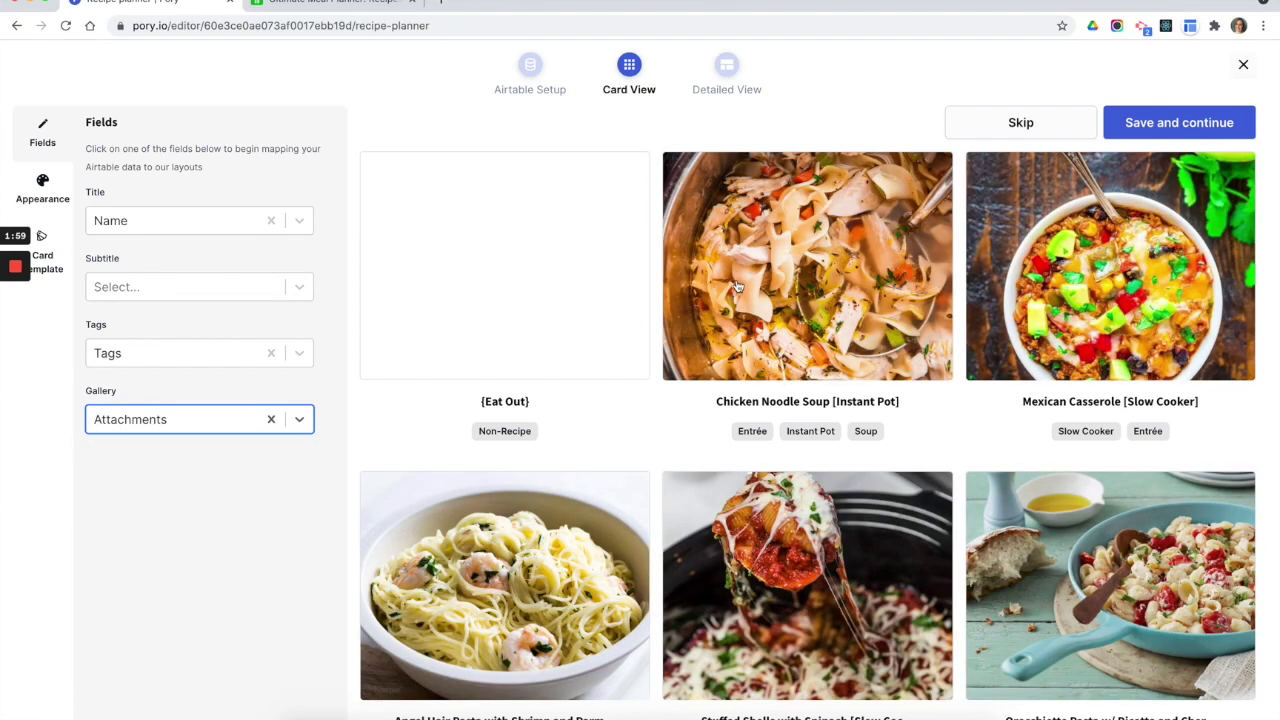
Examine the source columns of the Recipes table in Airtable, then return to the Pory editor
left_click(318, 3)
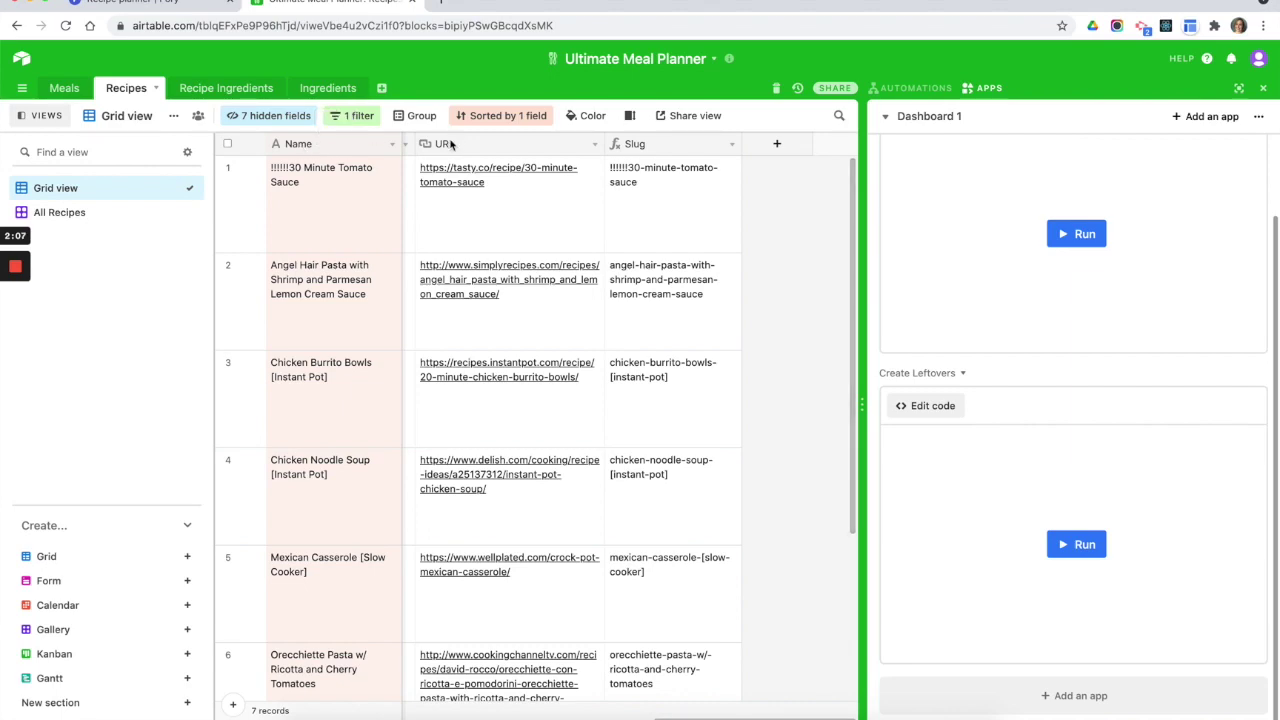
scroll(597, 213, "left", 10)
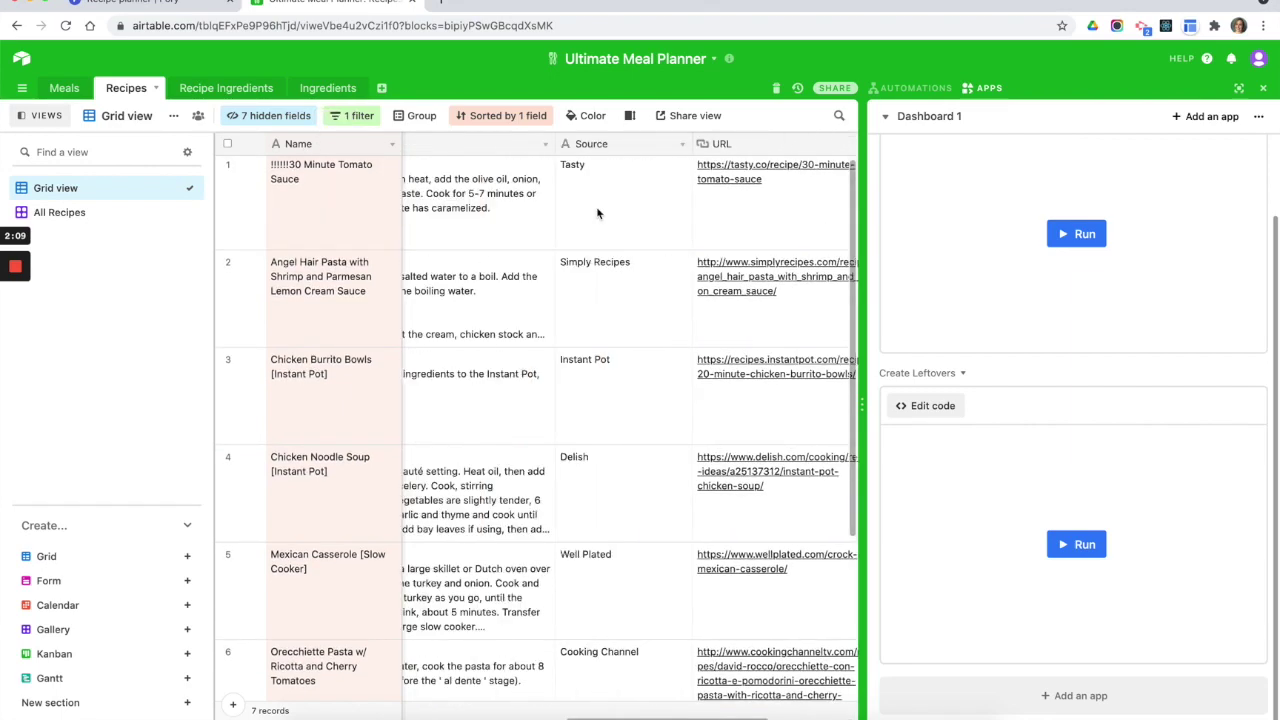
scroll(597, 212, "left", 10)
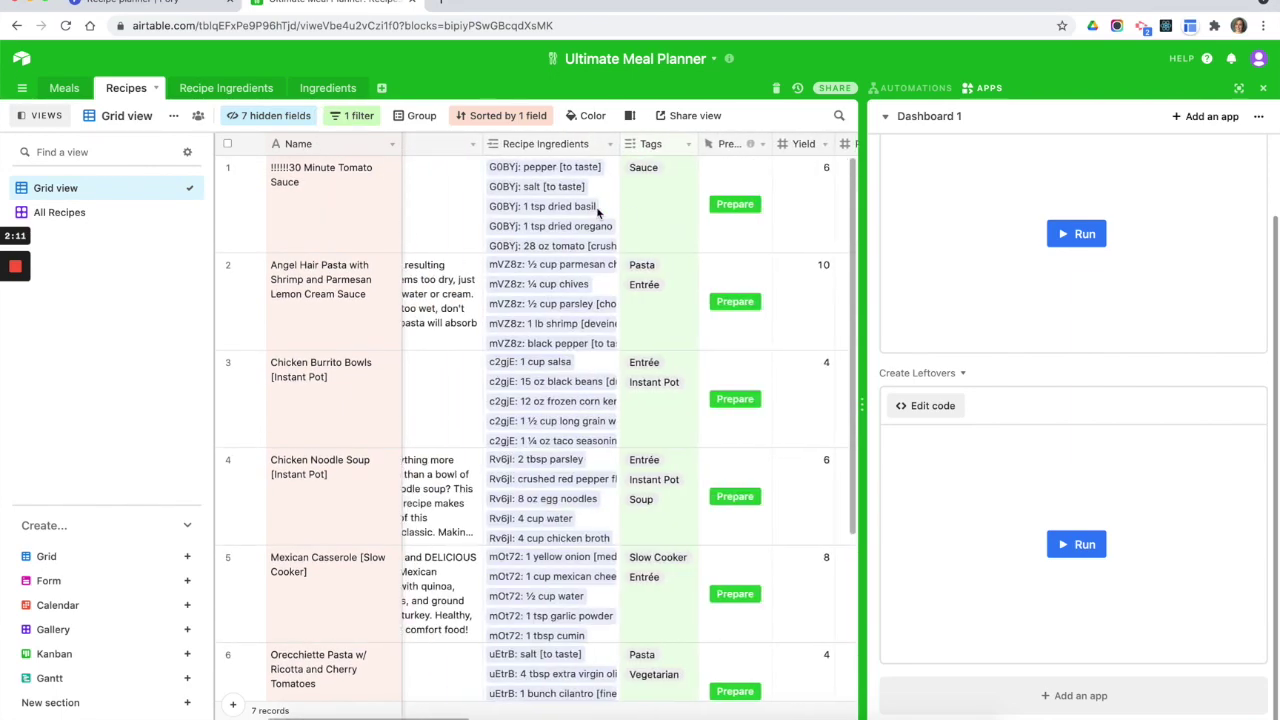
scroll(598, 210, "left", 3)
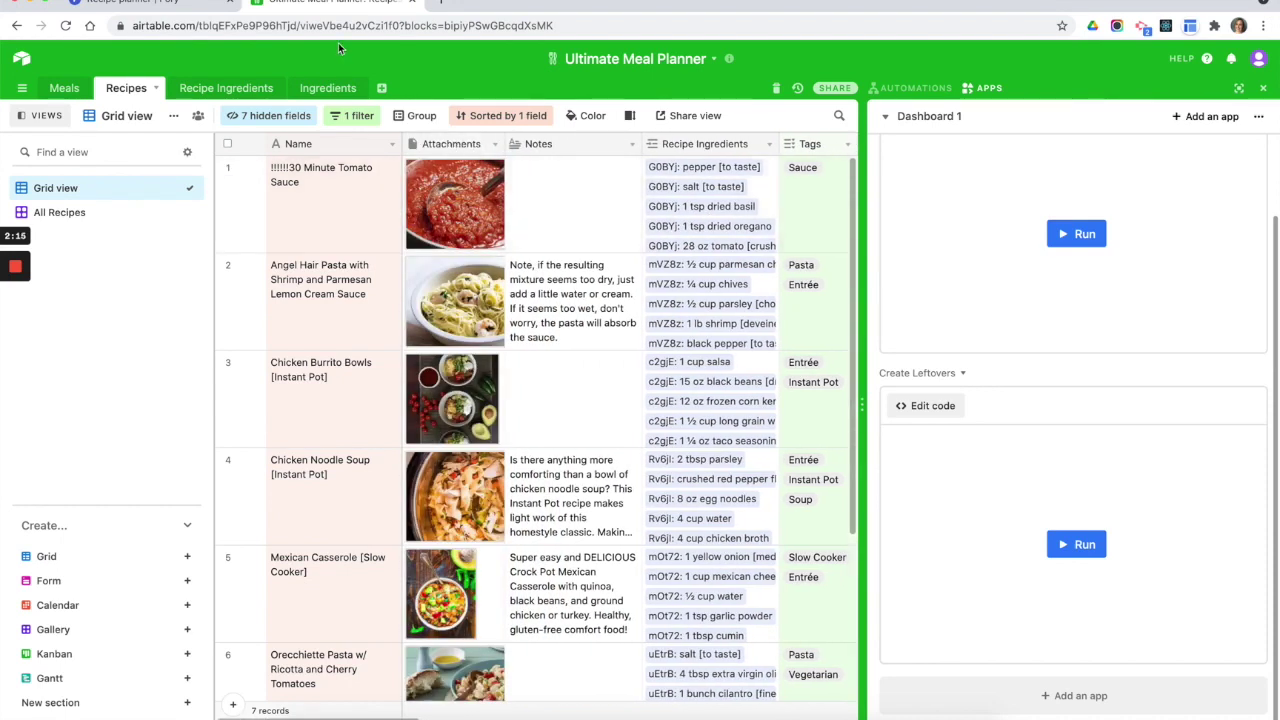
left_click(175, 3)
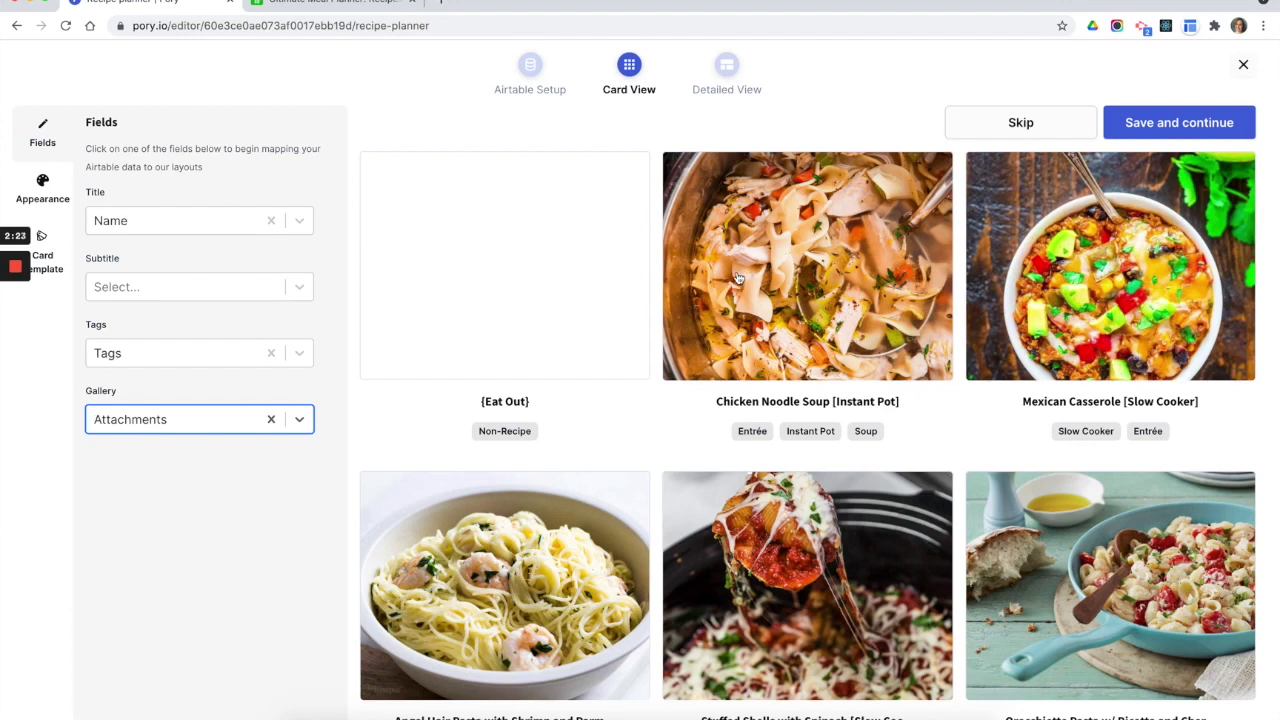
Check the recipe card preview, save the card view and continue to the detailed view
scroll(1071, 558, "down", 1)
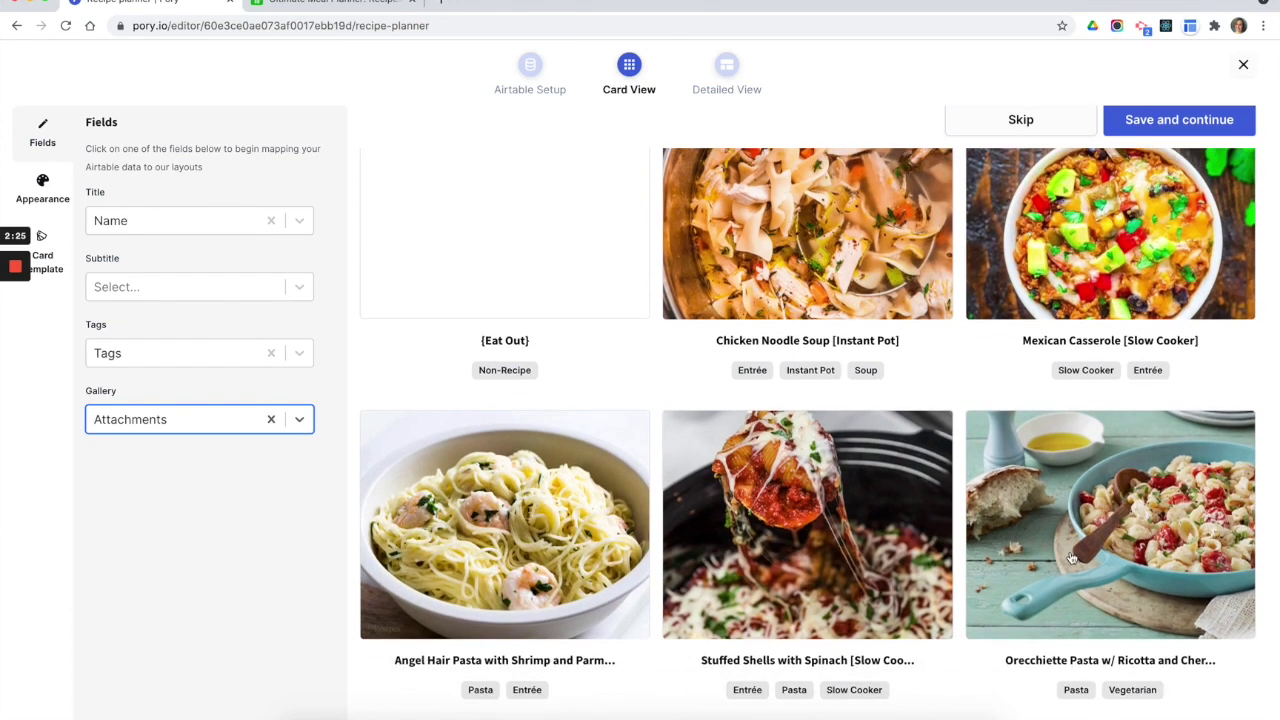
scroll(1071, 558, "down", 1)
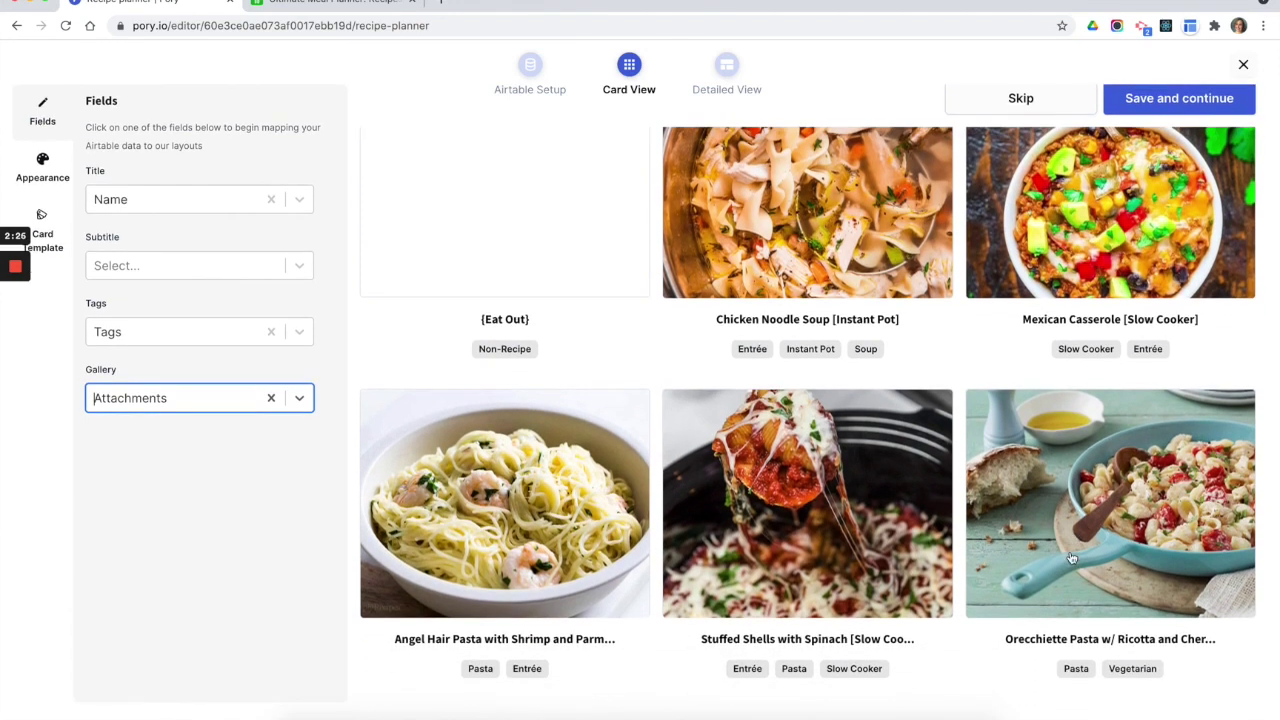
left_click(1212, 102)
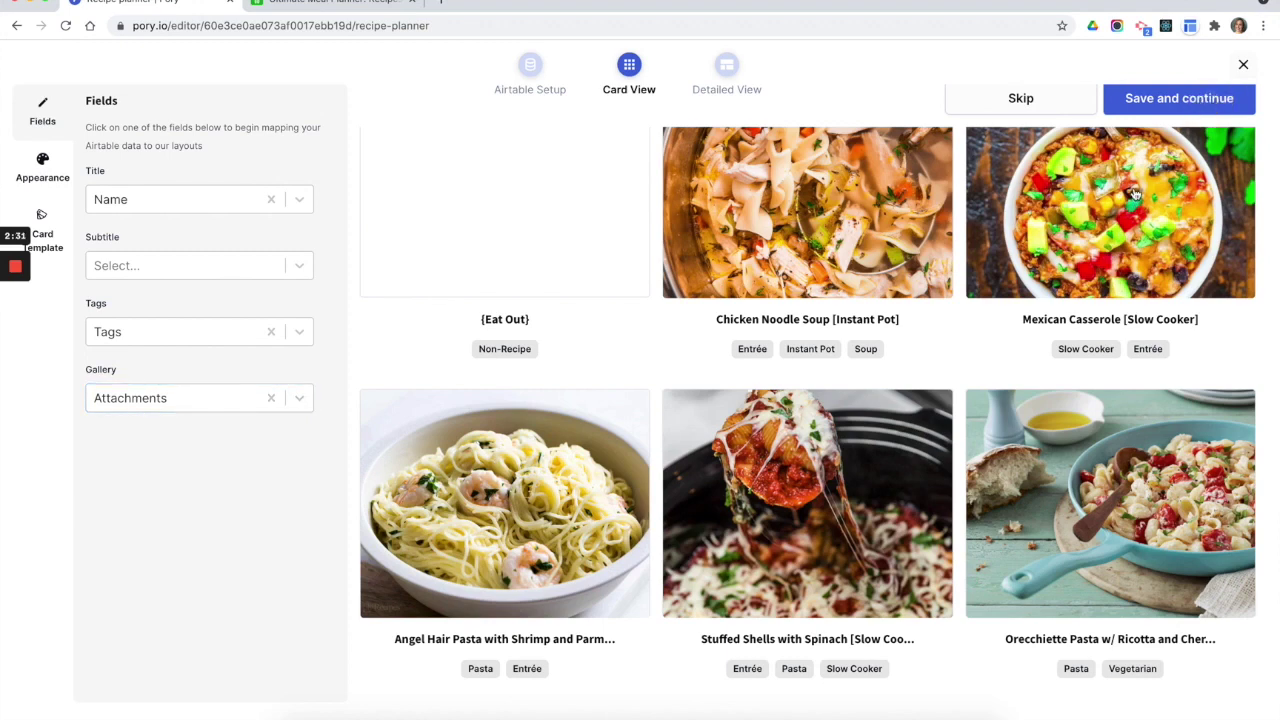
scroll(1134, 240, "up", 3)
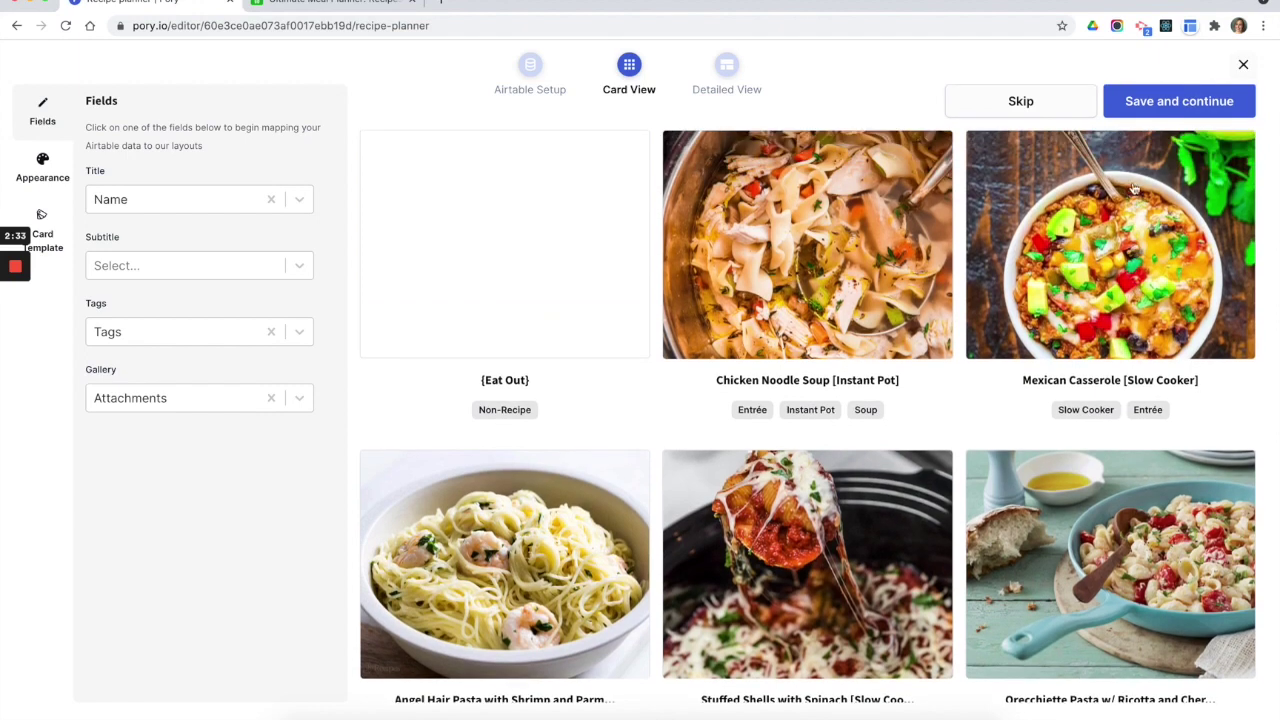
left_click(1148, 110)
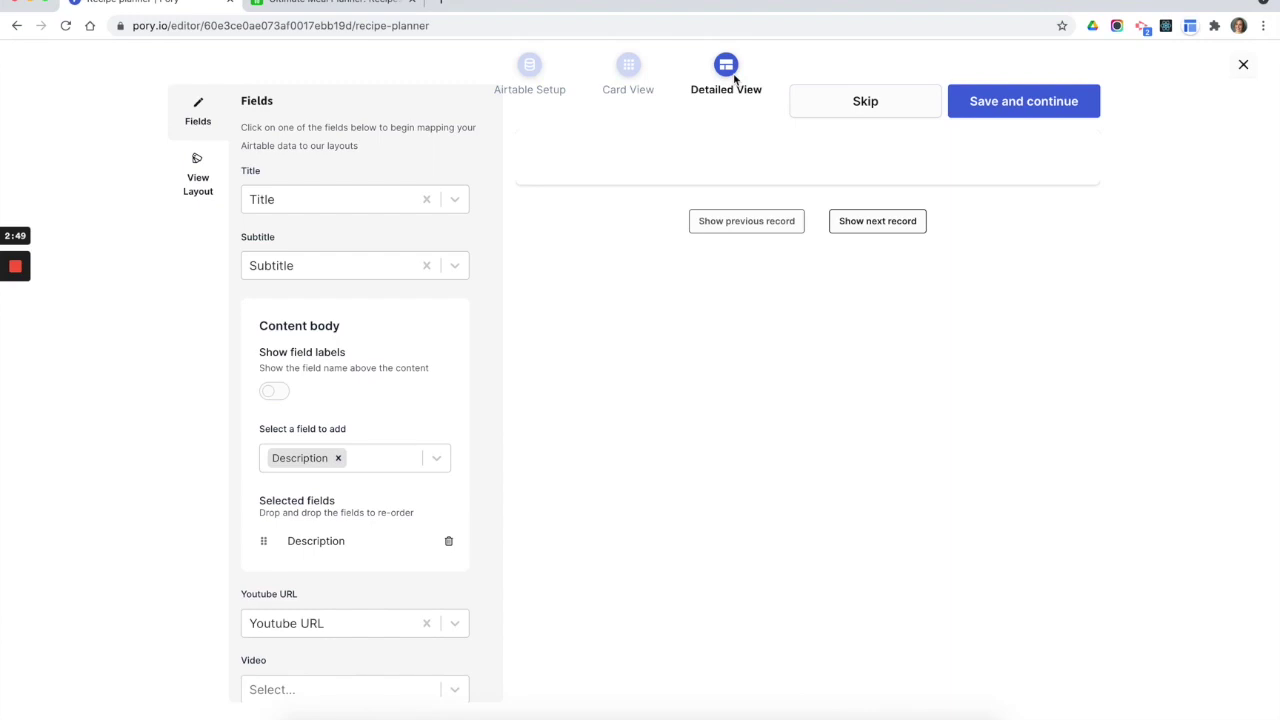
Map the detailed view's title to the Name field and clear its subtitle mapping
left_click(389, 210)
left_click(361, 250)
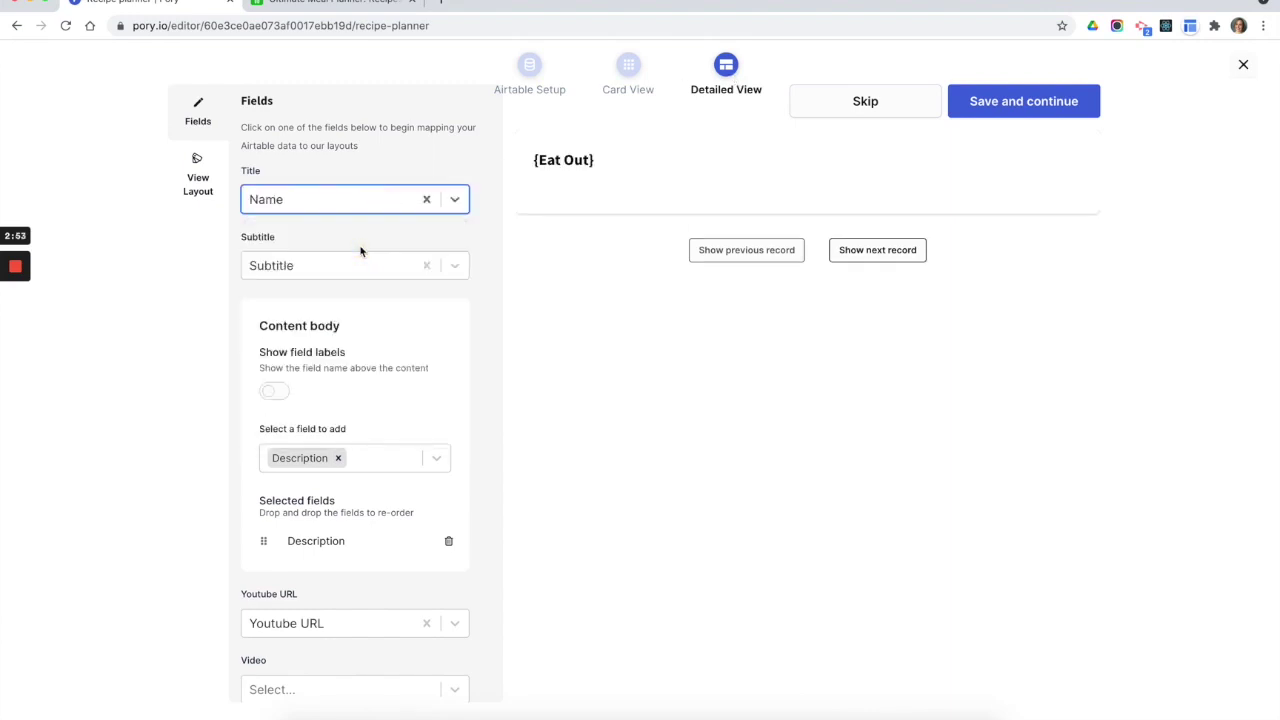
left_click(428, 265)
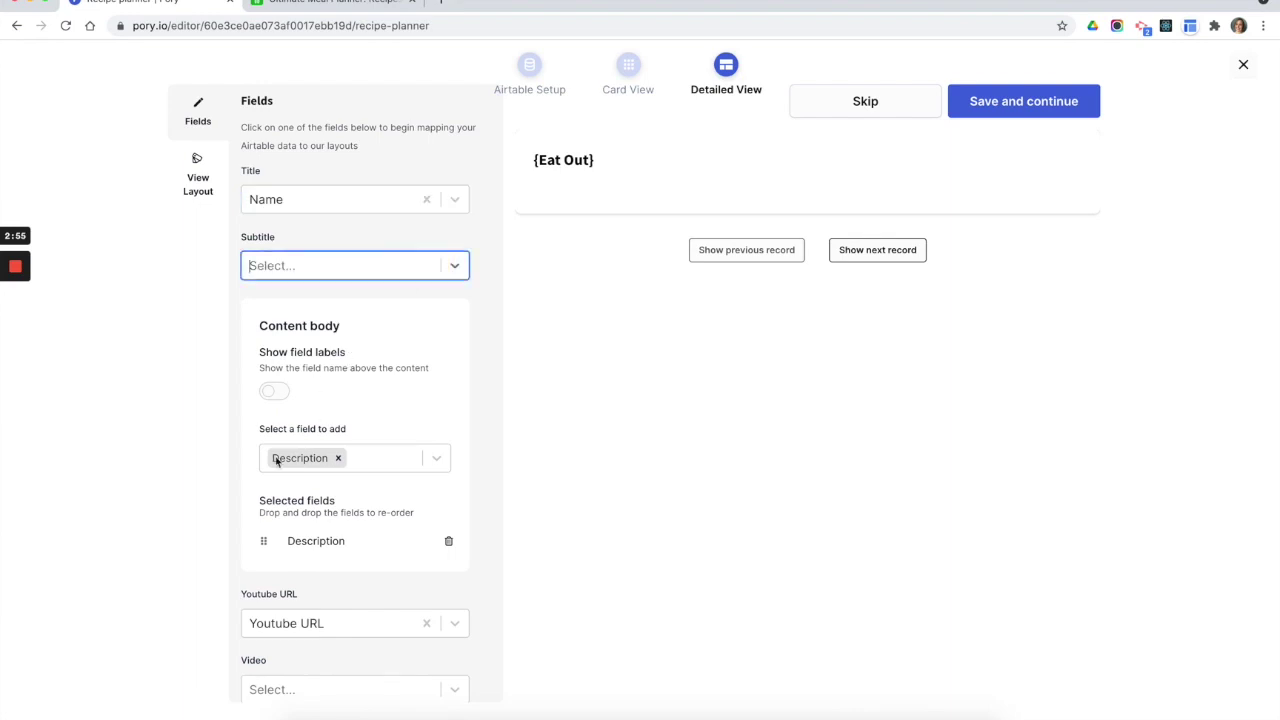
Add Notes, Recipe Ingredients, Yield, Prep Time, Cook Time and Total Time to the detailed view's content body
scroll(357, 395, "down", 1)
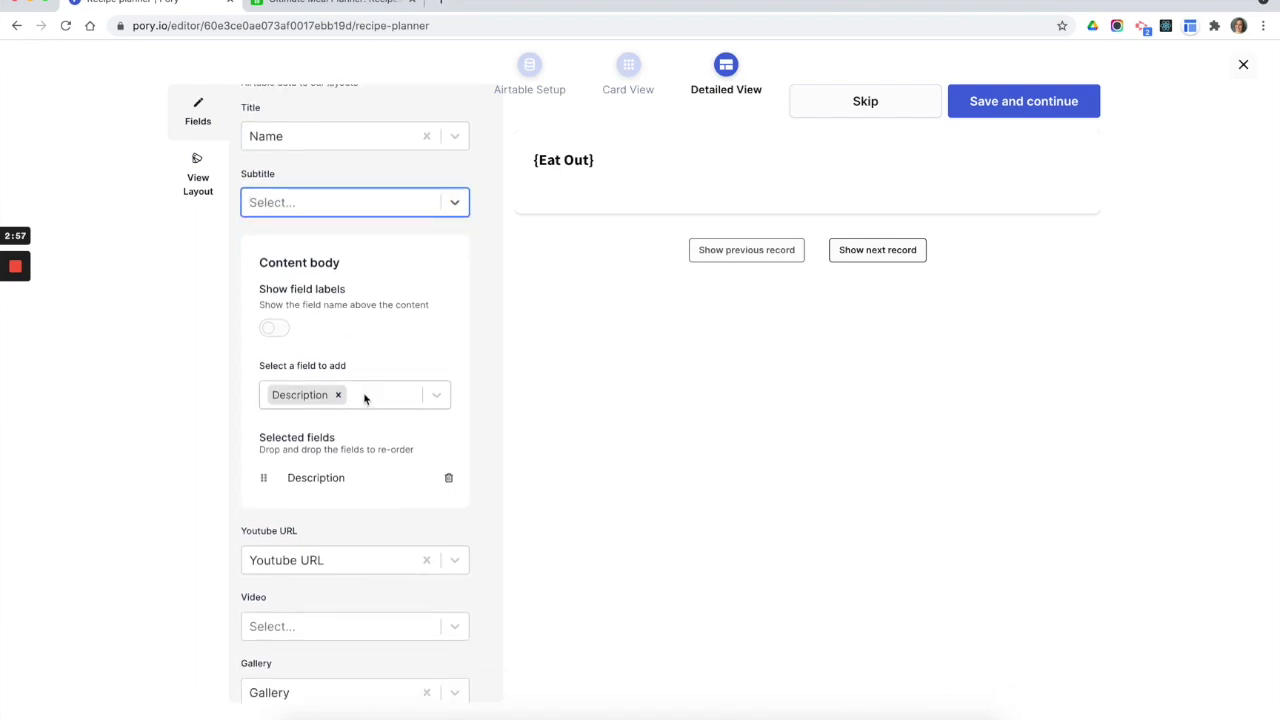
left_click(385, 400)
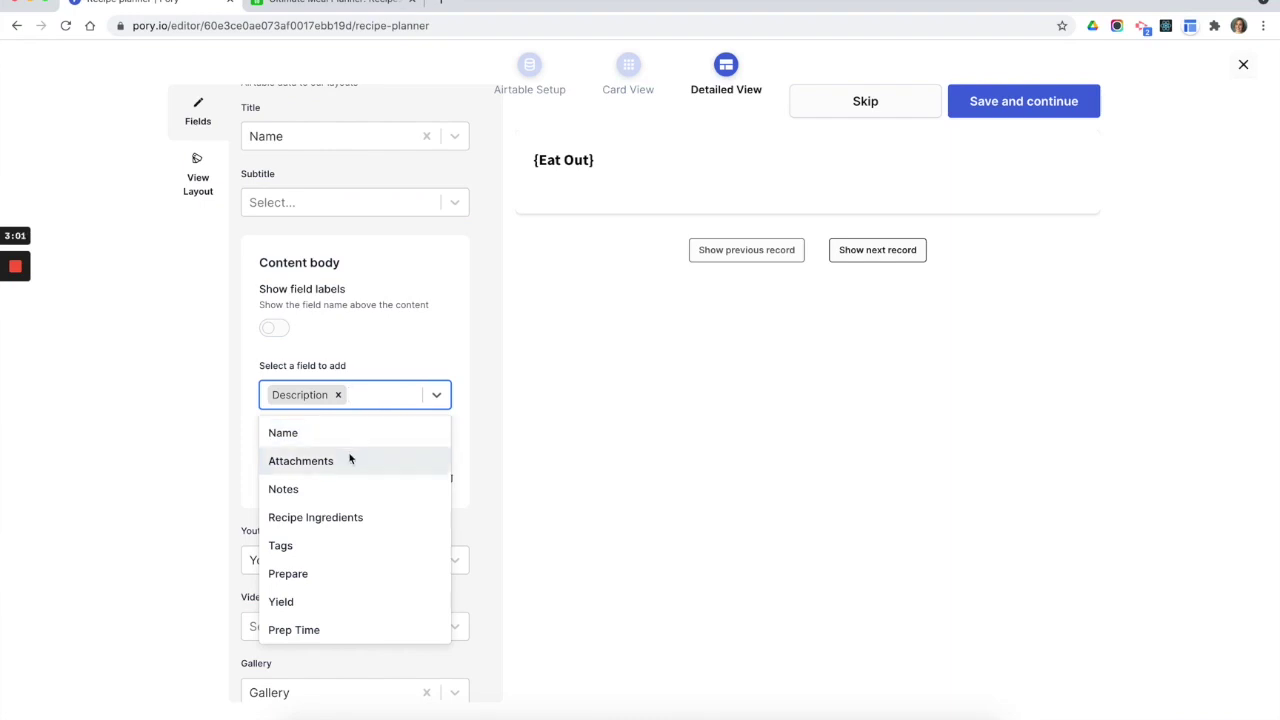
left_click(335, 487)
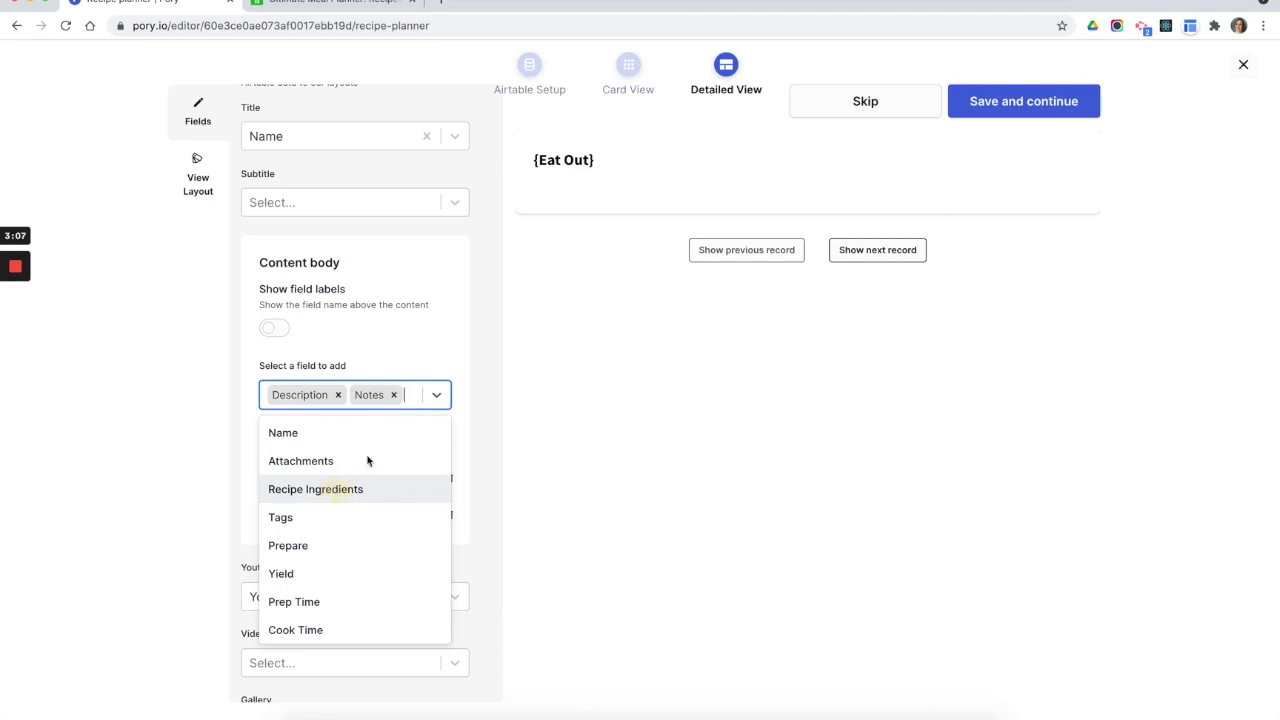
left_click(337, 490)
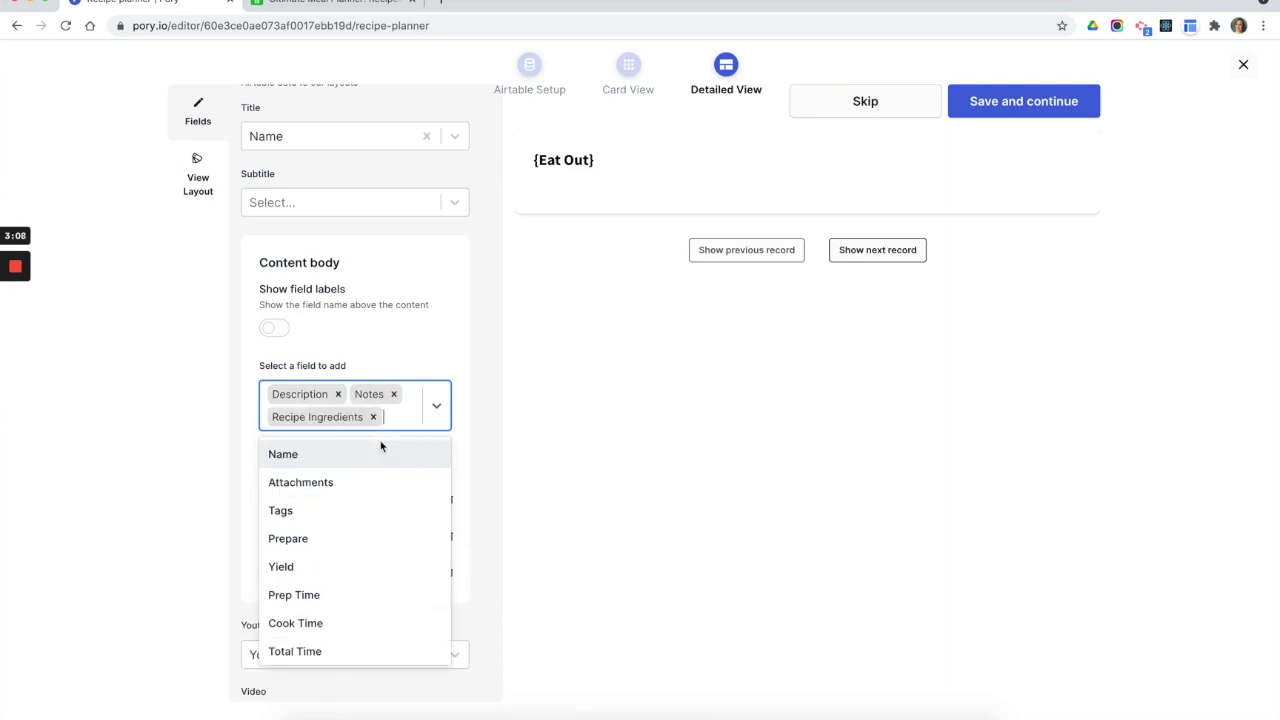
left_click(314, 567)
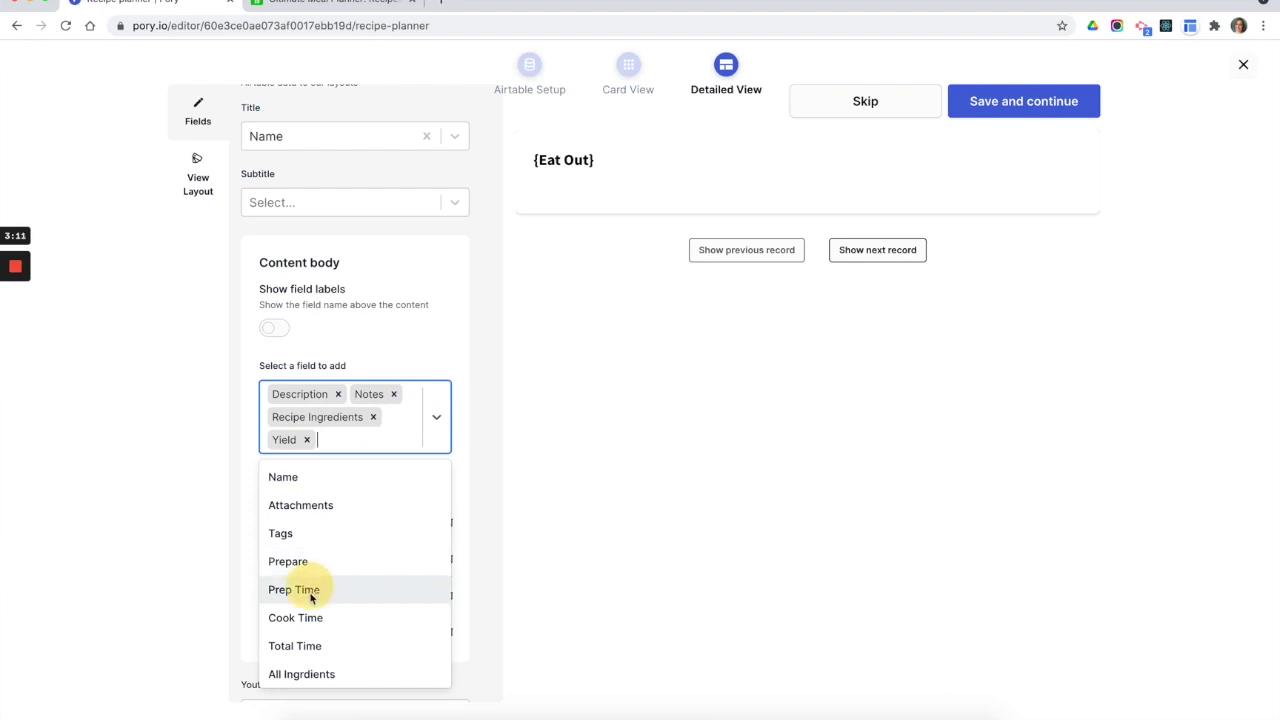
left_click(311, 590)
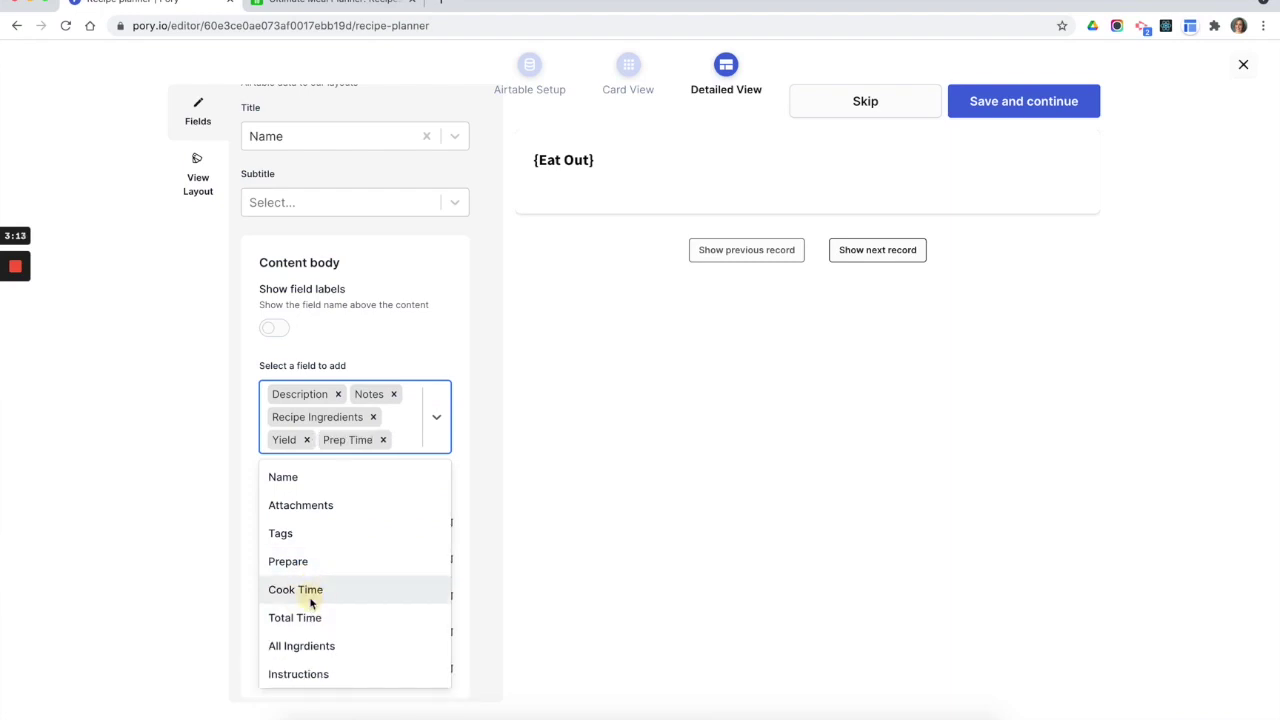
left_click(311, 600)
left_click(310, 611)
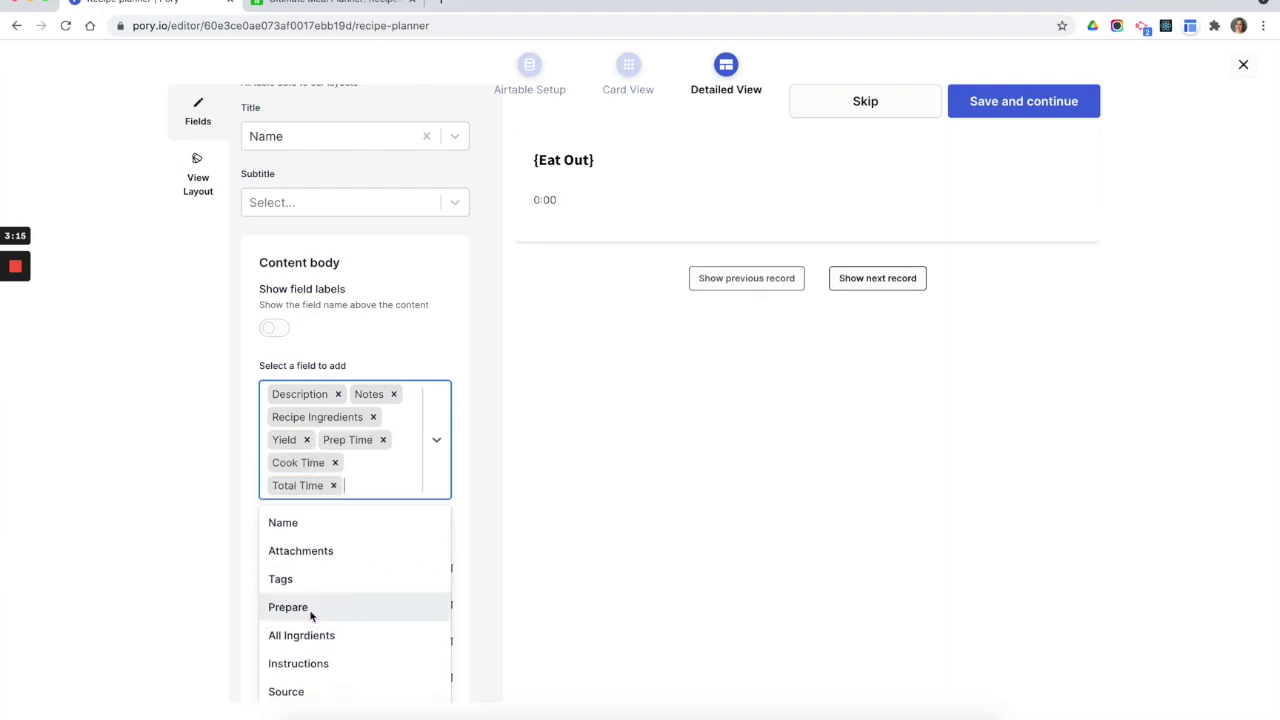
Add the All Ingrdients and Instructions fields to the content body and close the field list
left_click(315, 636)
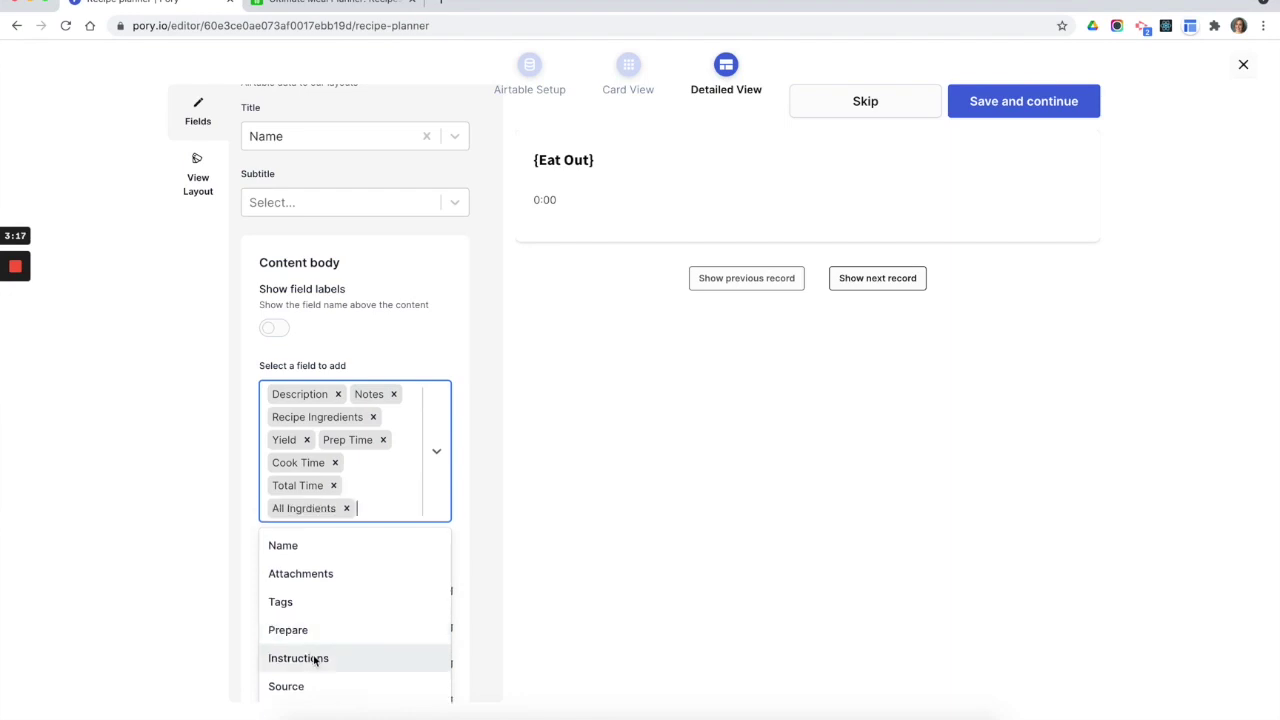
left_click(312, 657)
scroll(315, 655, "down", 2)
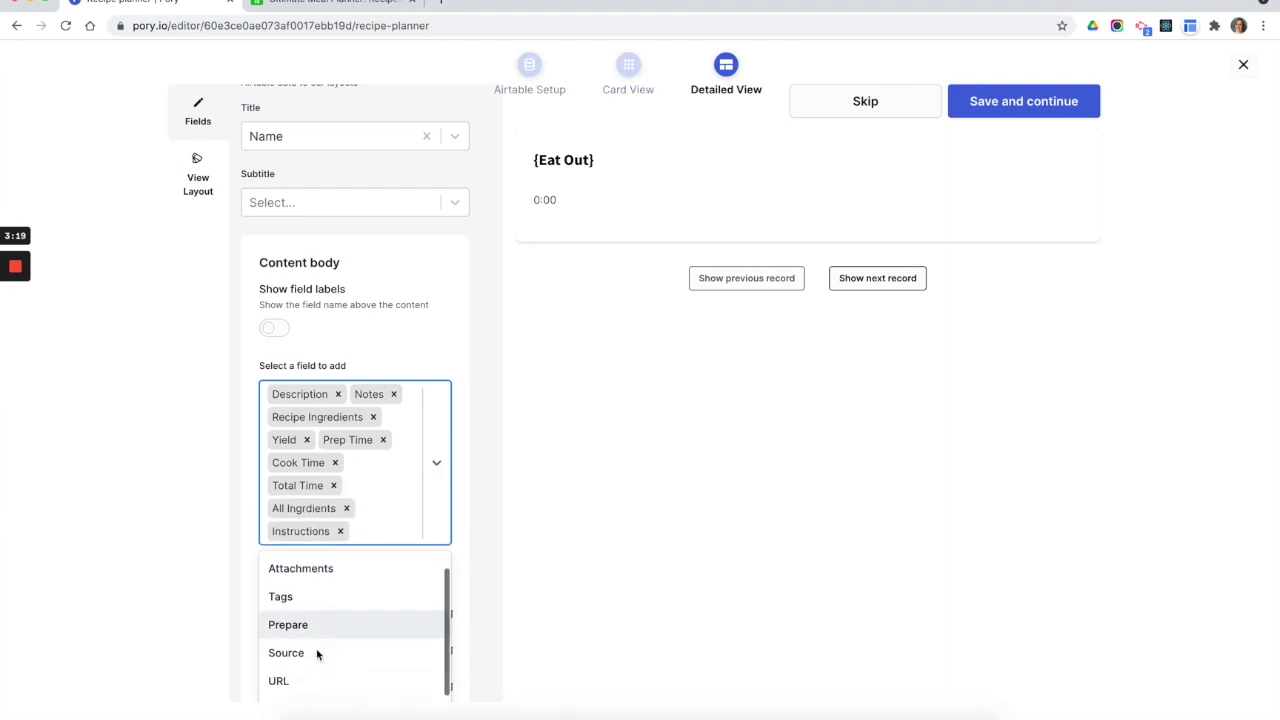
scroll(317, 654, "down", 3)
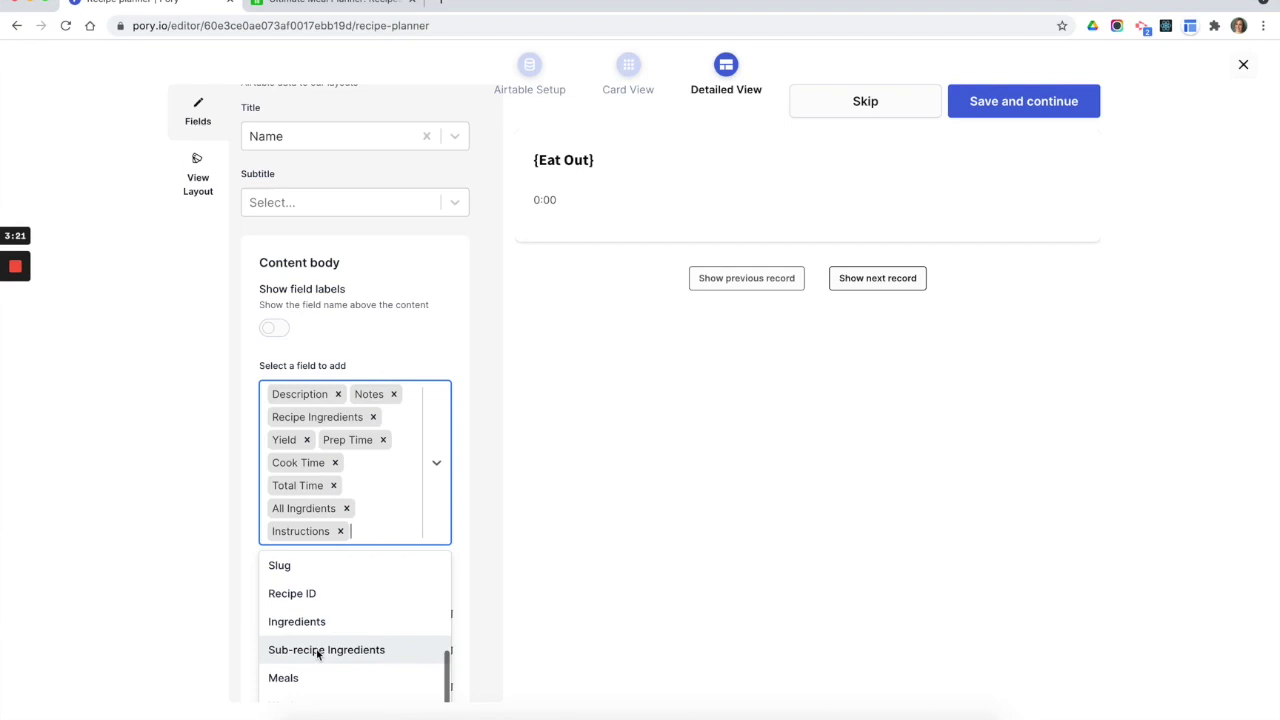
left_click(212, 589)
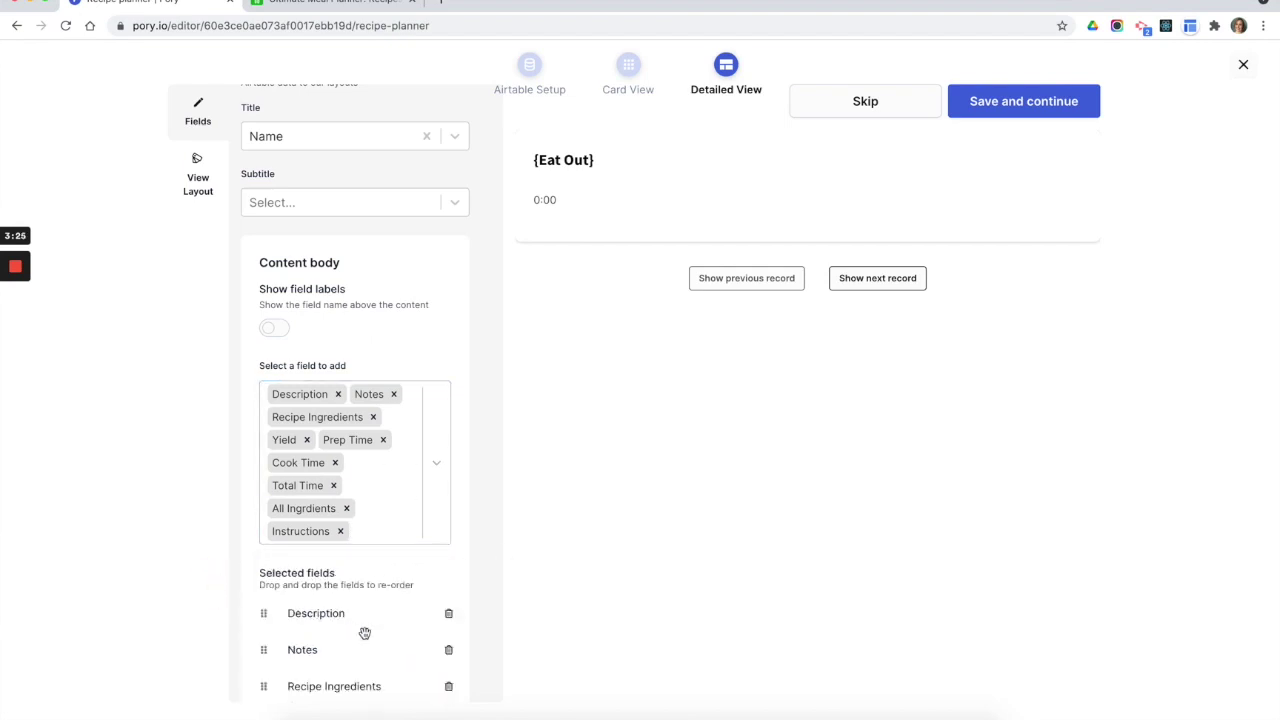
scroll(363, 631, "down", 1)
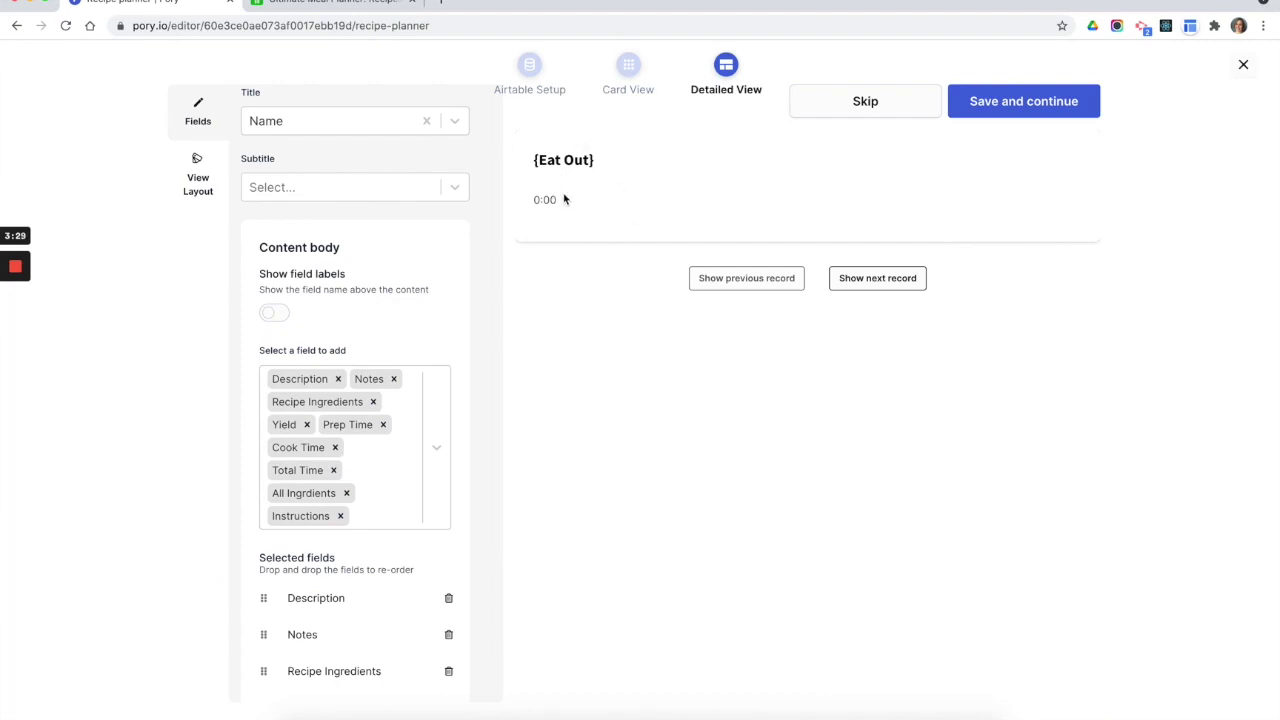
Remove the Tags filter from the Recipes table's Grid view in Airtable, then return to the Pory editor
left_click(351, 5)
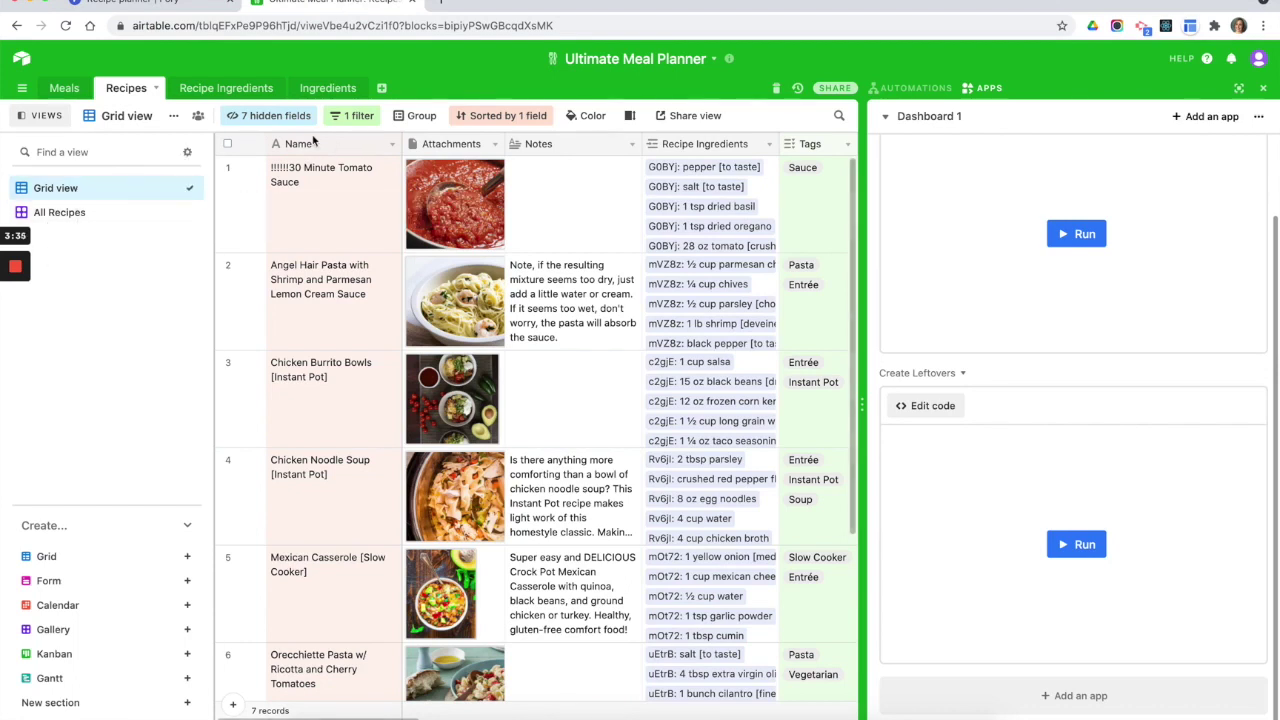
left_click(359, 118)
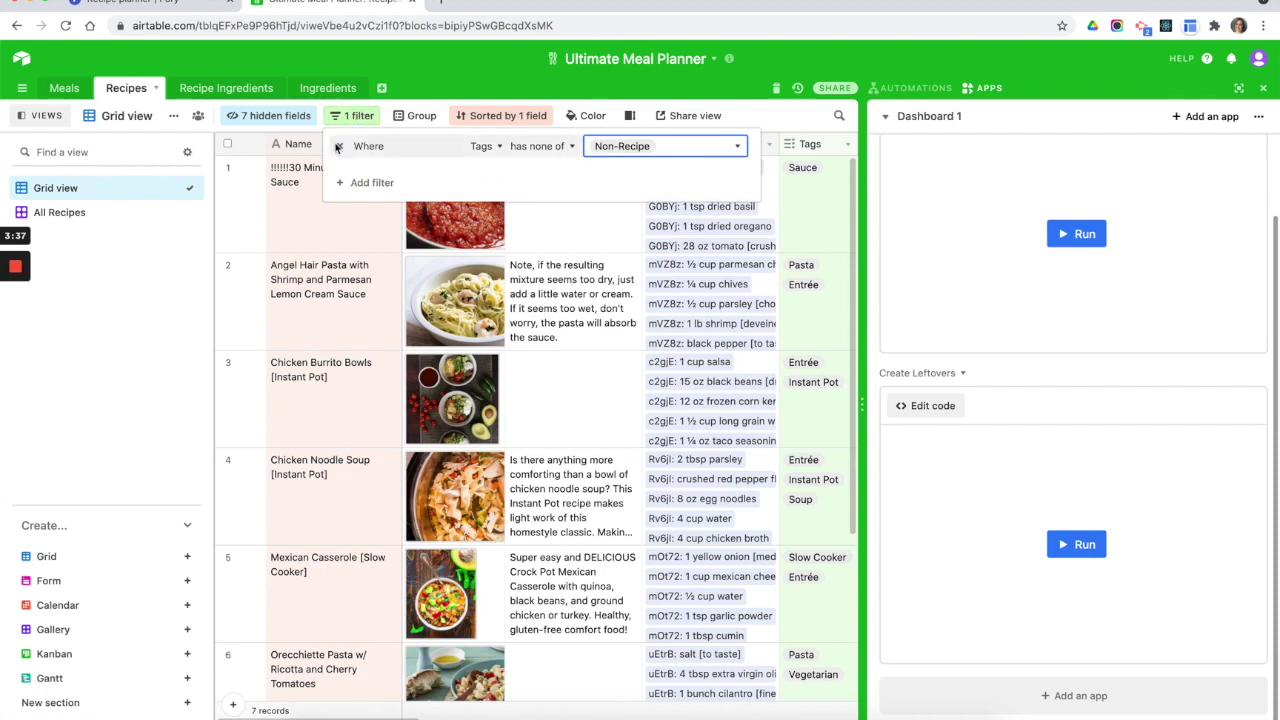
left_click(340, 147)
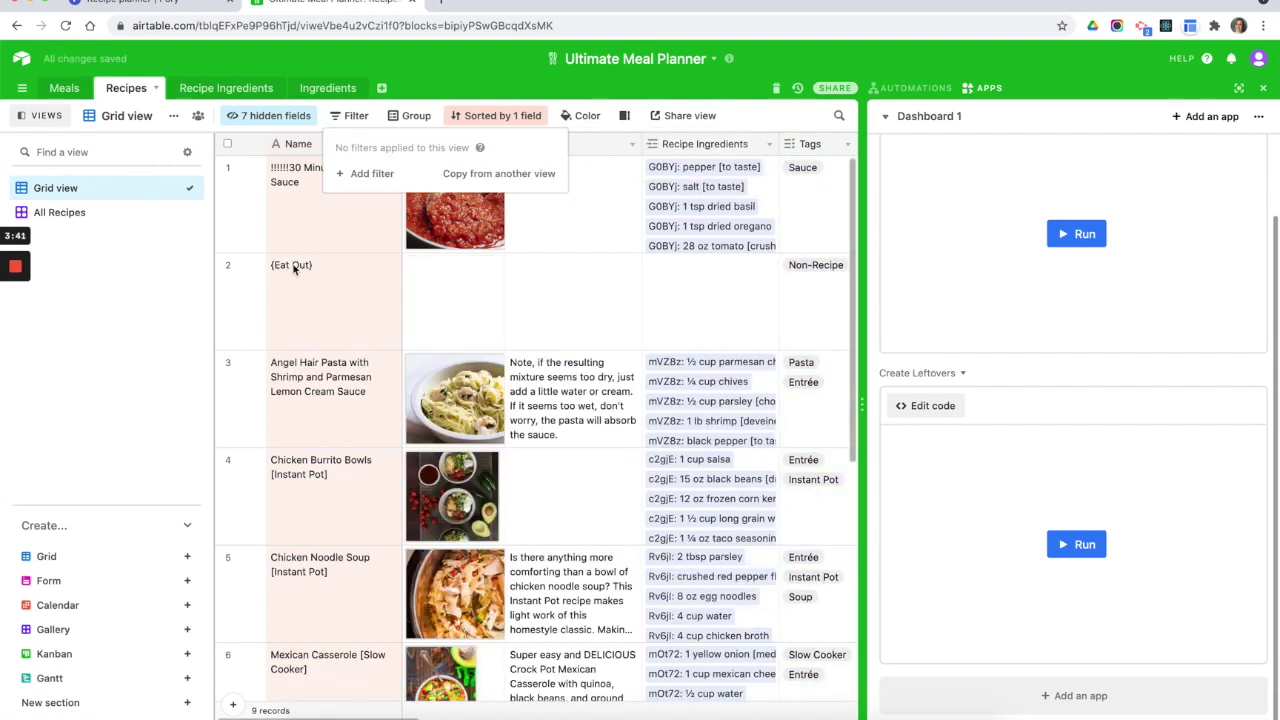
left_click(183, 12)
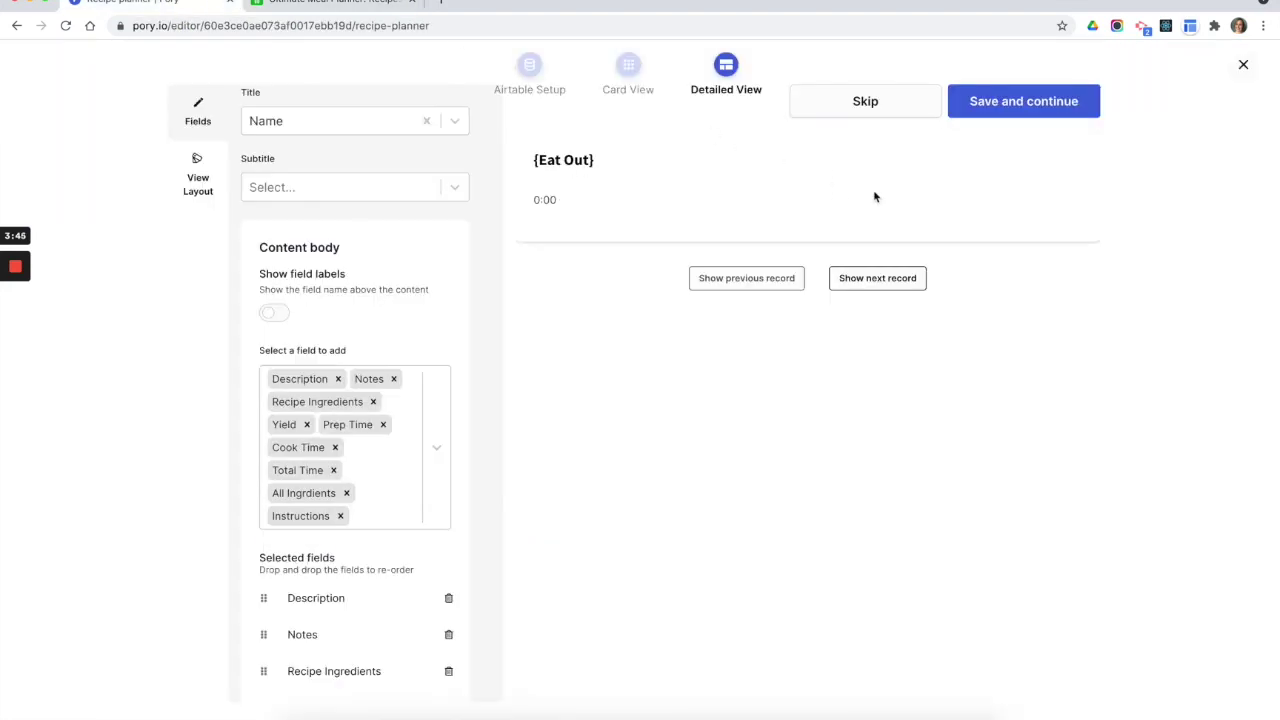
Advance the preview to the Chicken Noodle Soup record and review its content against the selected fields
left_click(874, 279)
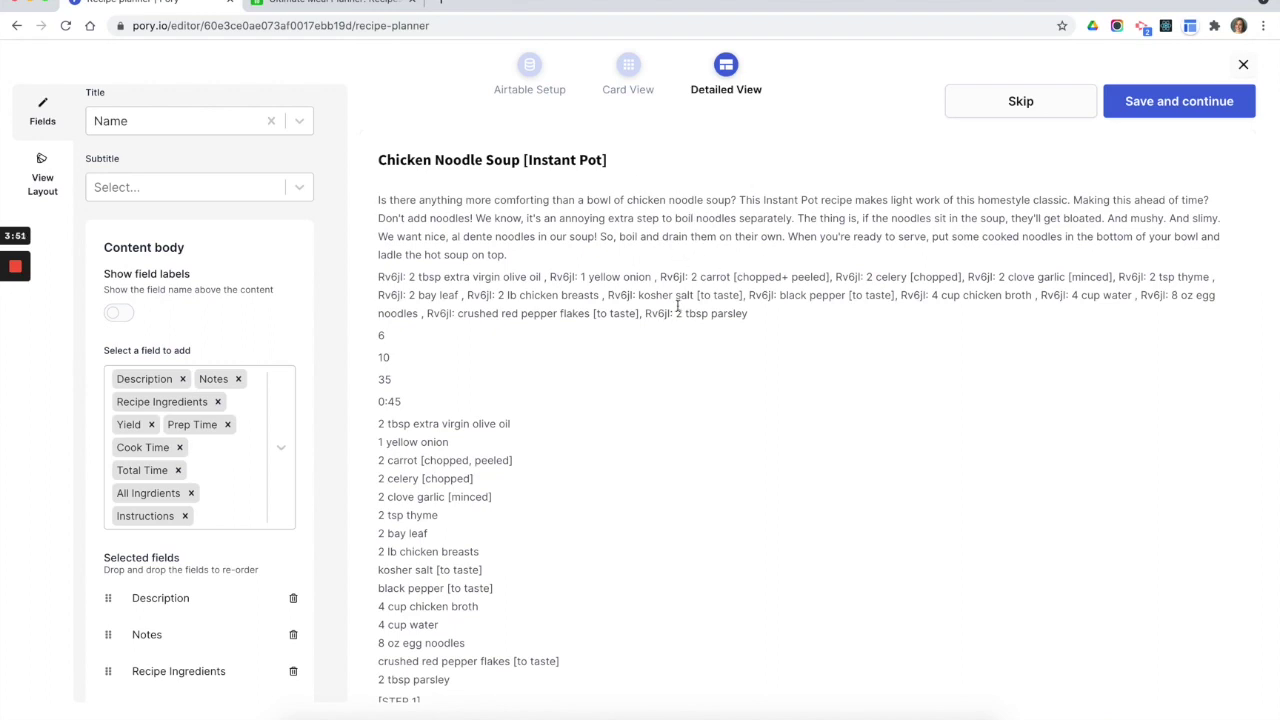
scroll(677, 305, "down", 2)
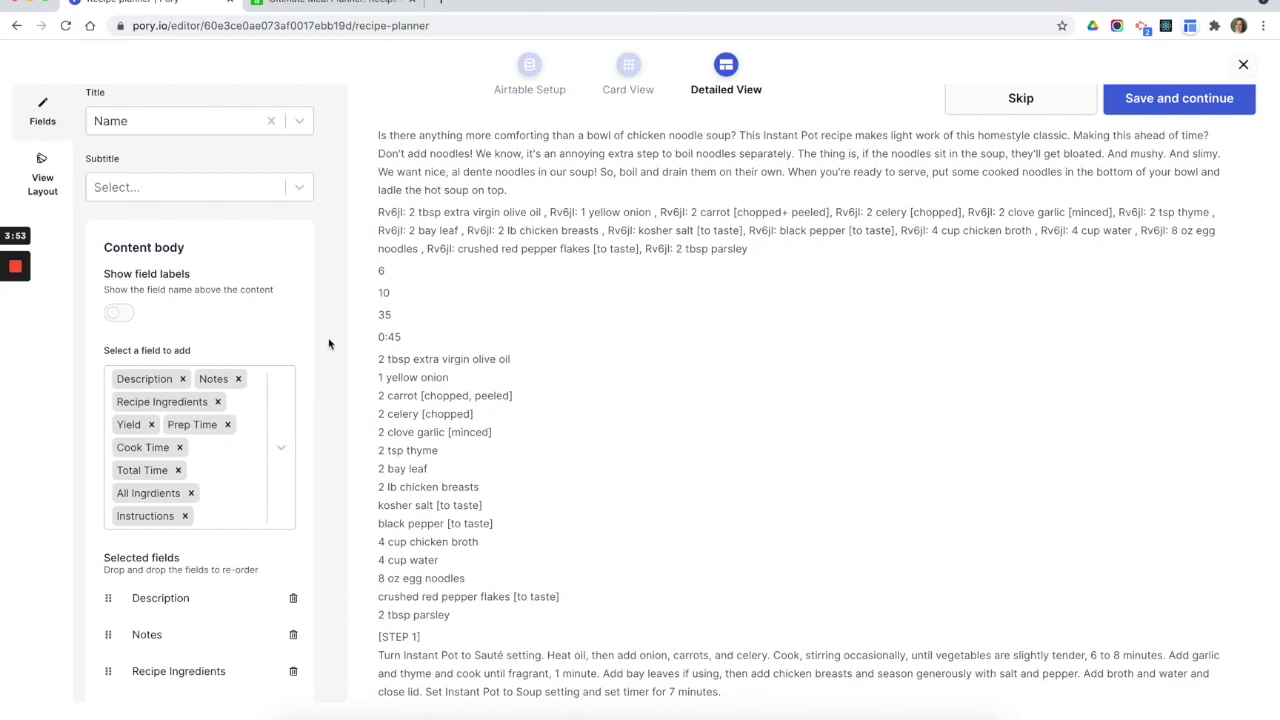
scroll(597, 354, "down", 4)
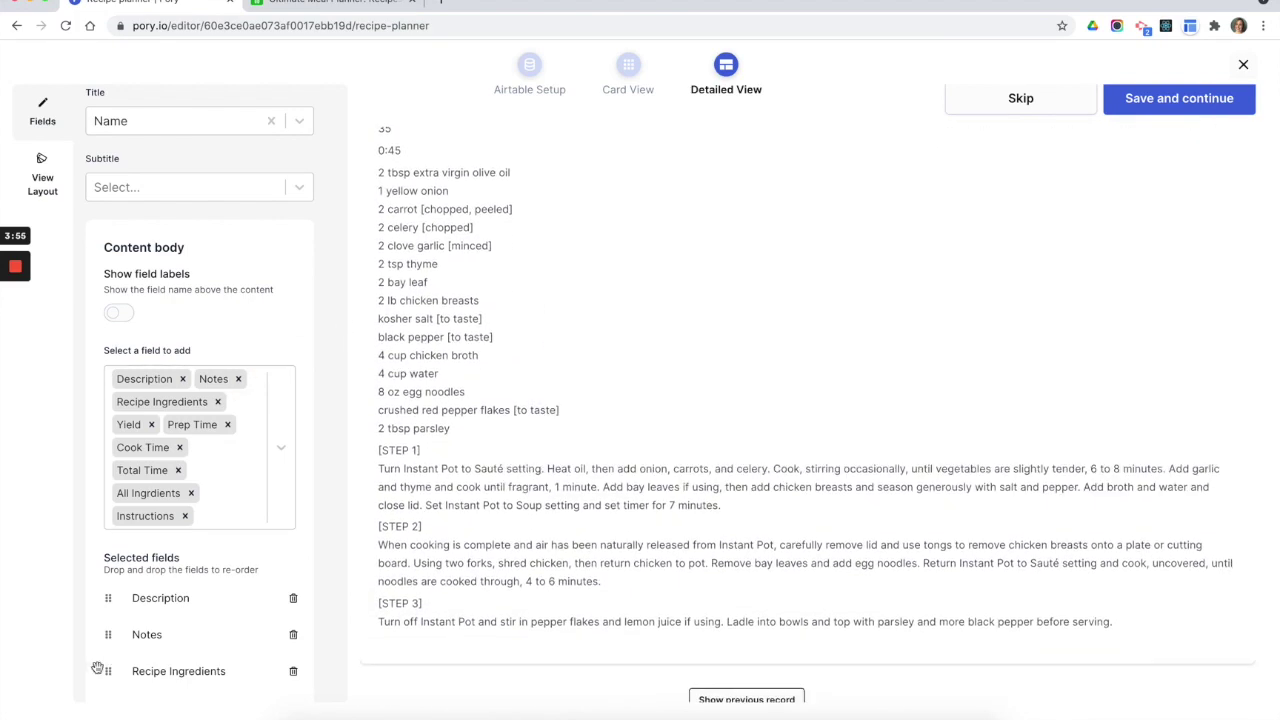
scroll(190, 613, "up", 2)
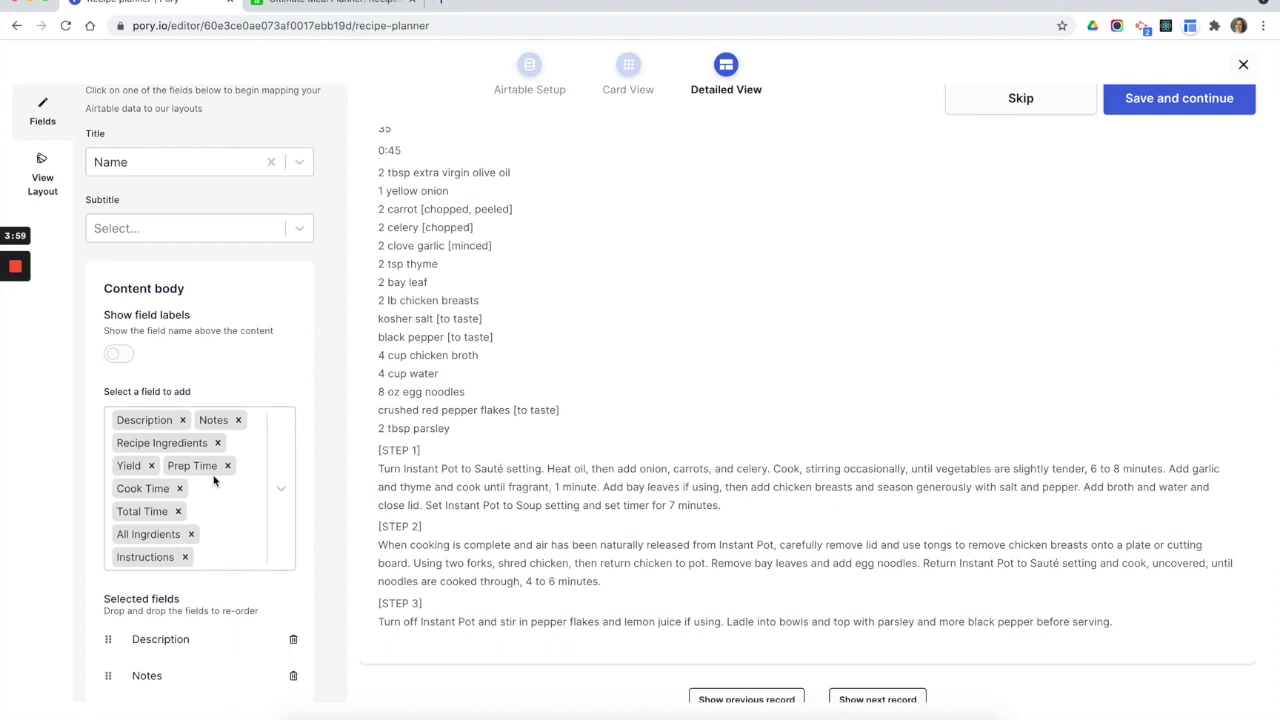
scroll(213, 481, "up", 1)
scroll(213, 481, "down", 3)
scroll(530, 264, "up", 5)
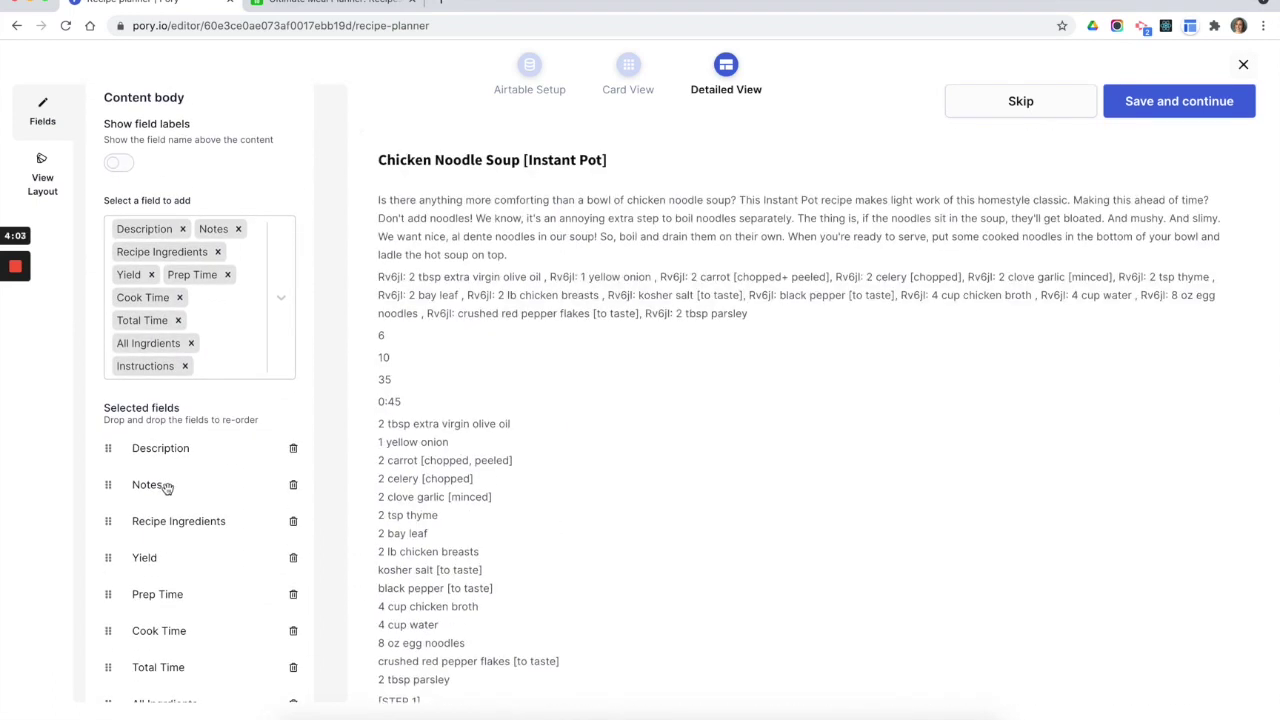
Reorder the content body's selected fields so Yield, Prep Time and Cook Time come first
left_click_drag(145, 558, 160, 450)
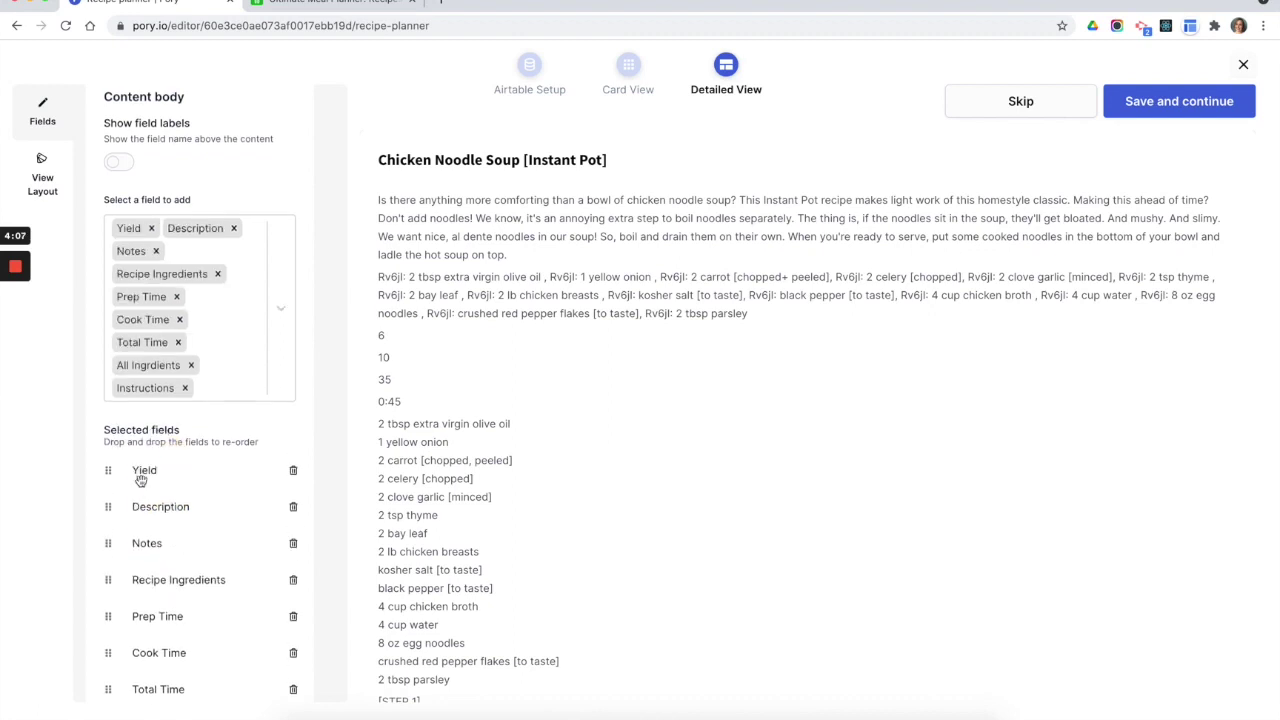
left_click_drag(145, 620, 146, 497)
left_click_drag(160, 628, 157, 516)
left_click_drag(152, 646, 183, 531)
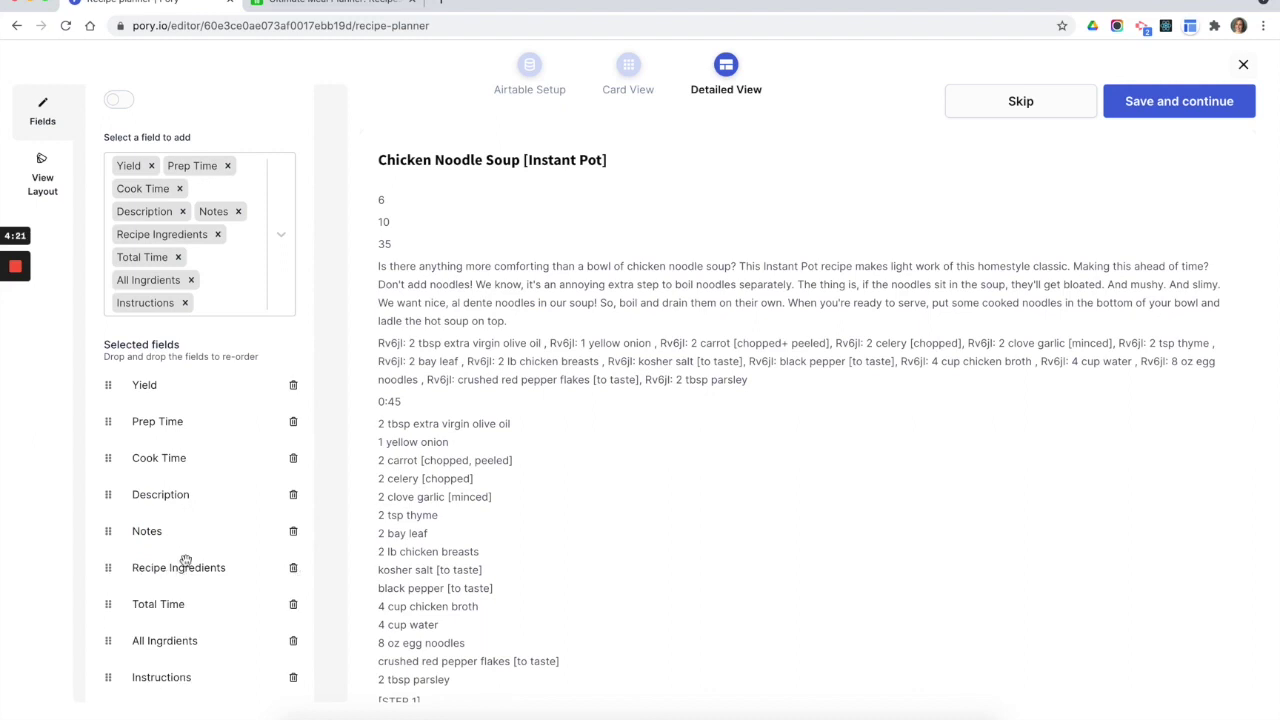
Move Total Time directly below Cook Time and remove Description, Notes and Recipe Ingredients from the content body
left_click(170, 603)
left_click(180, 490)
mouse_move(180, 490)
left_mouse_down()
mouse_move(177, 480)
mouse_move(174, 503)
left_mouse_up()
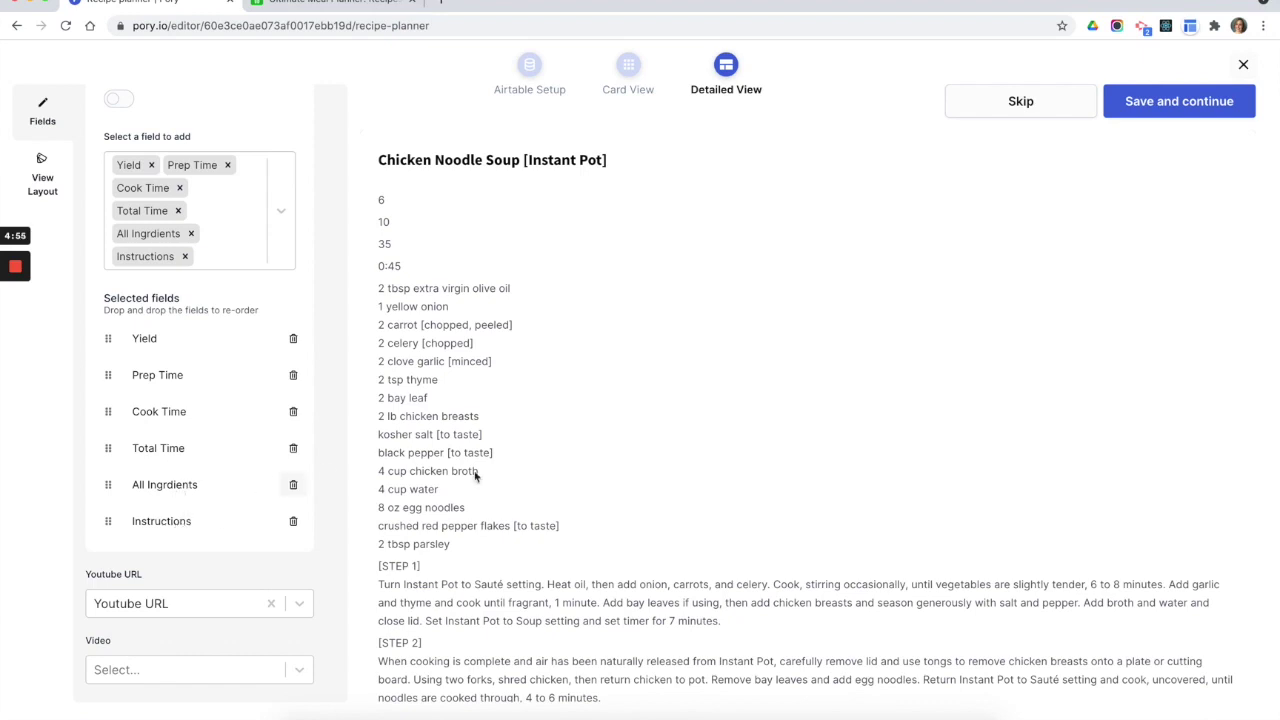
Clear the detailed view's Youtube URL mapping and map its gallery to the Attachments field
scroll(449, 542, "down", 3)
scroll(447, 540, "up", 3)
scroll(184, 514, "down", 5)
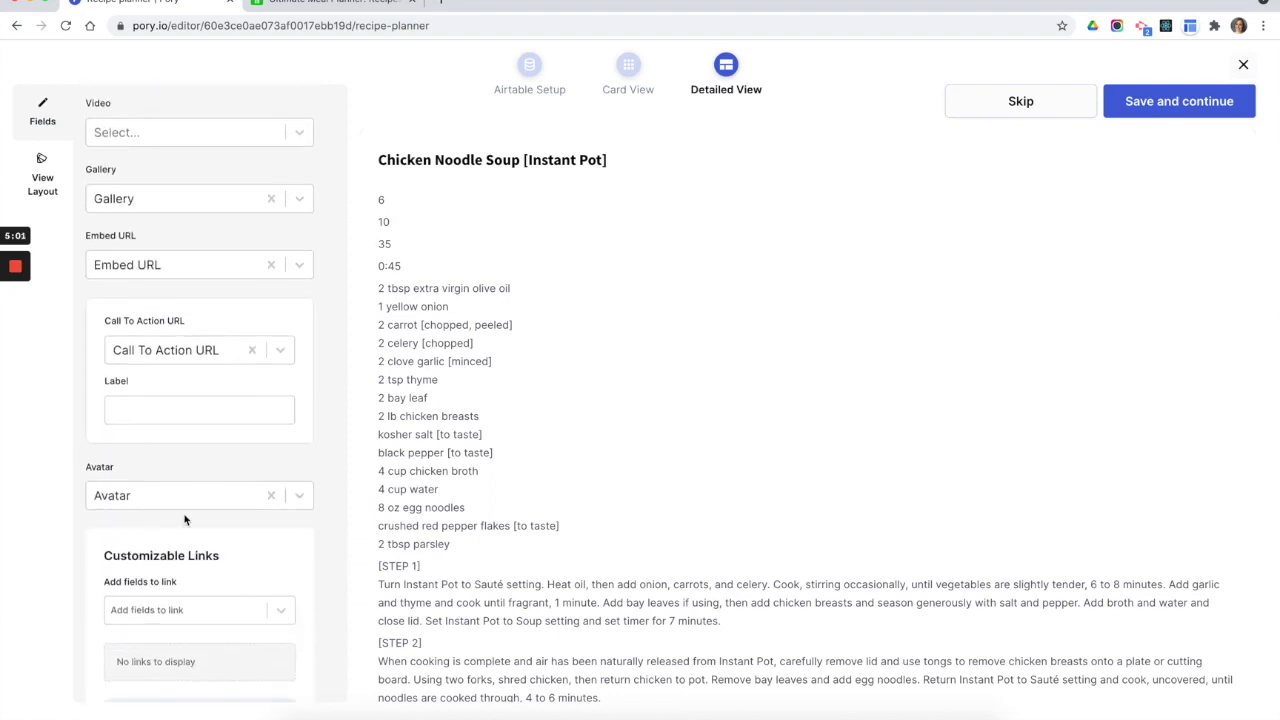
scroll(176, 508, "up", 3)
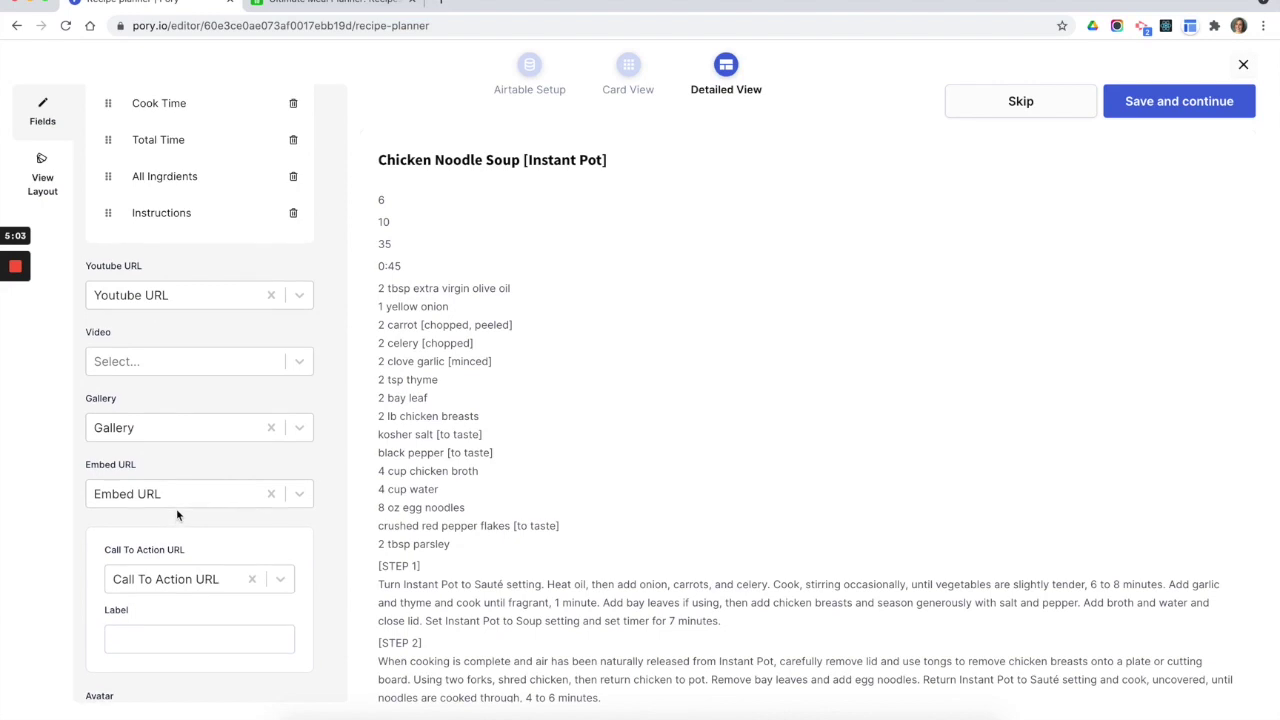
left_click(270, 295)
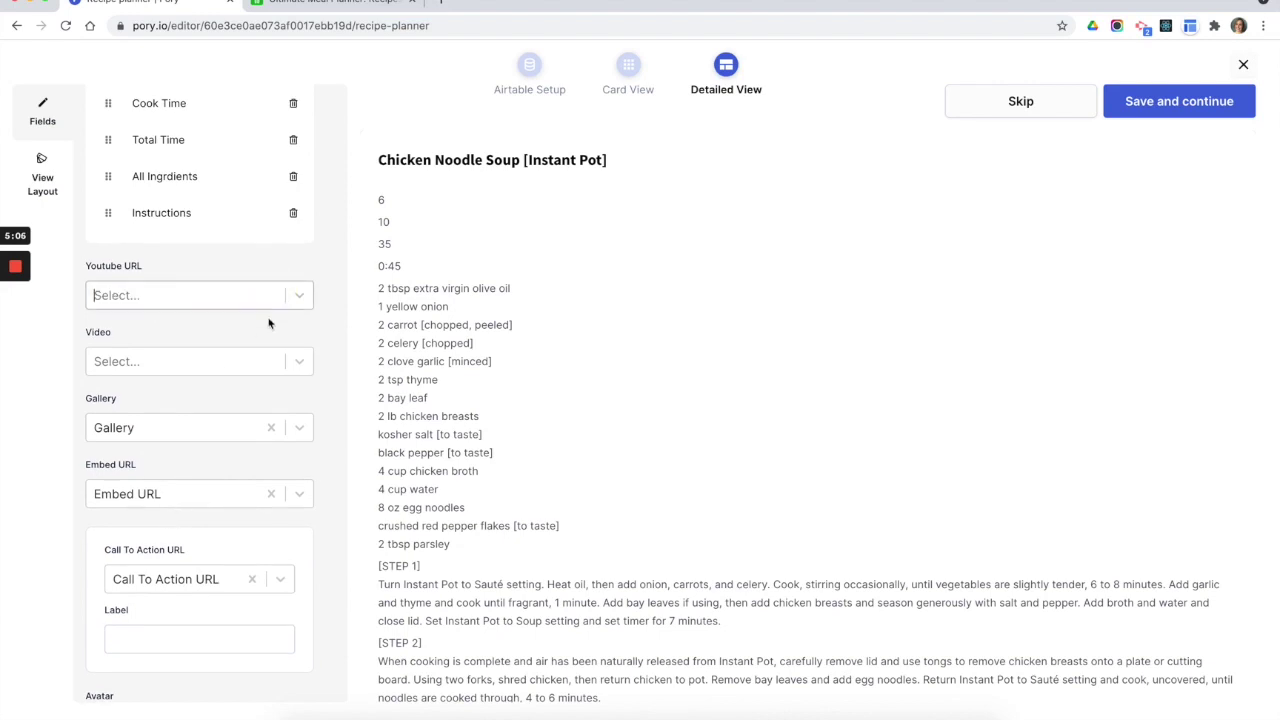
left_click(246, 433)
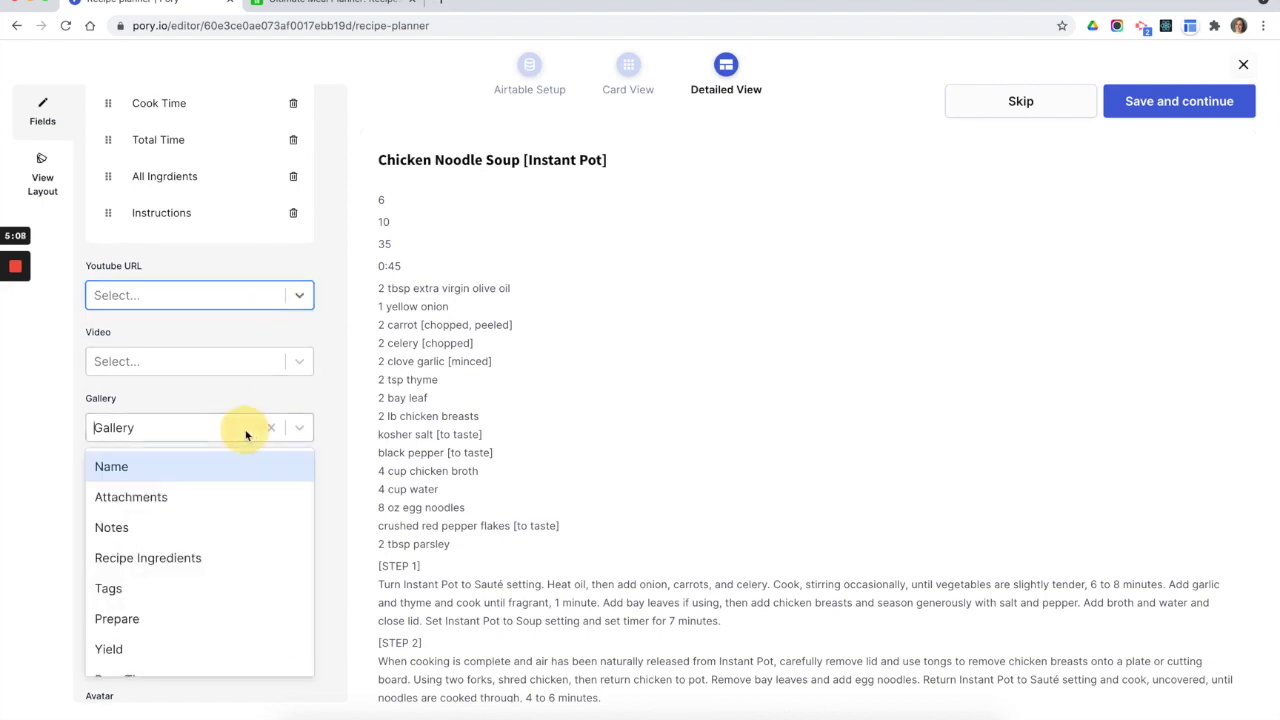
left_click(209, 500)
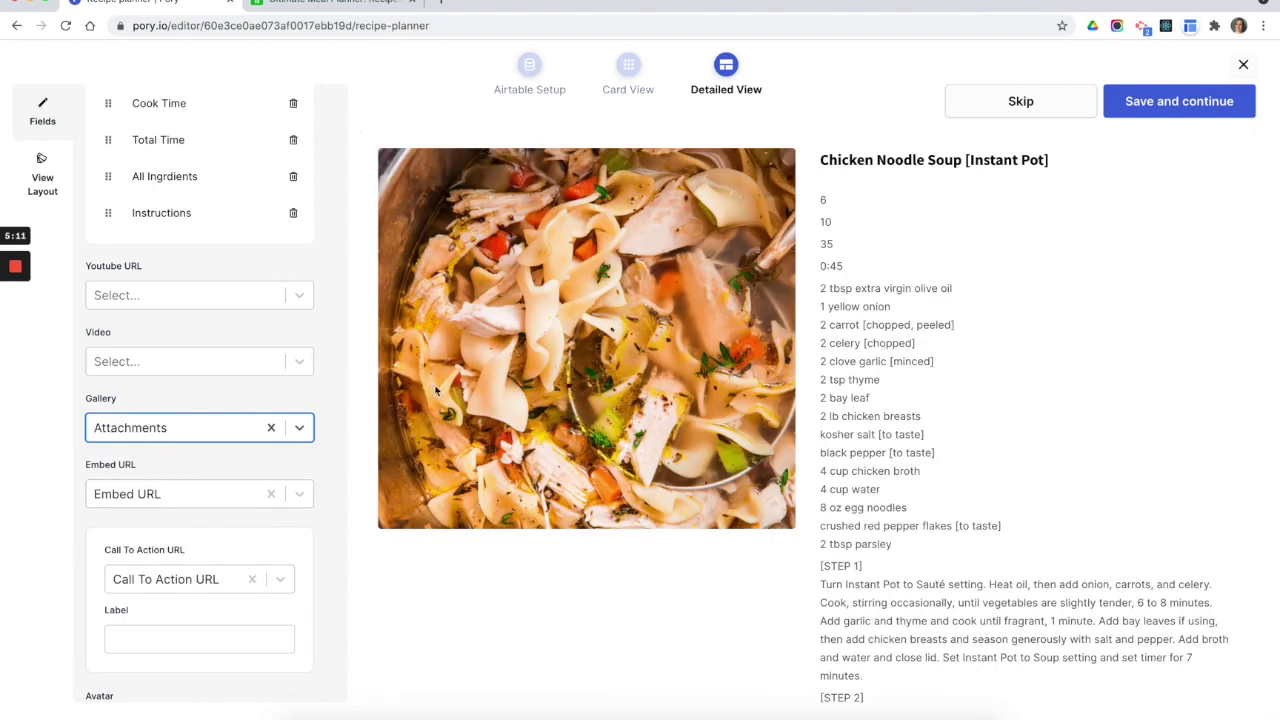
Clear the Embed URL and Call To Action URL mappings of the detailed view
left_click(272, 500)
scroll(274, 500, "down", 4)
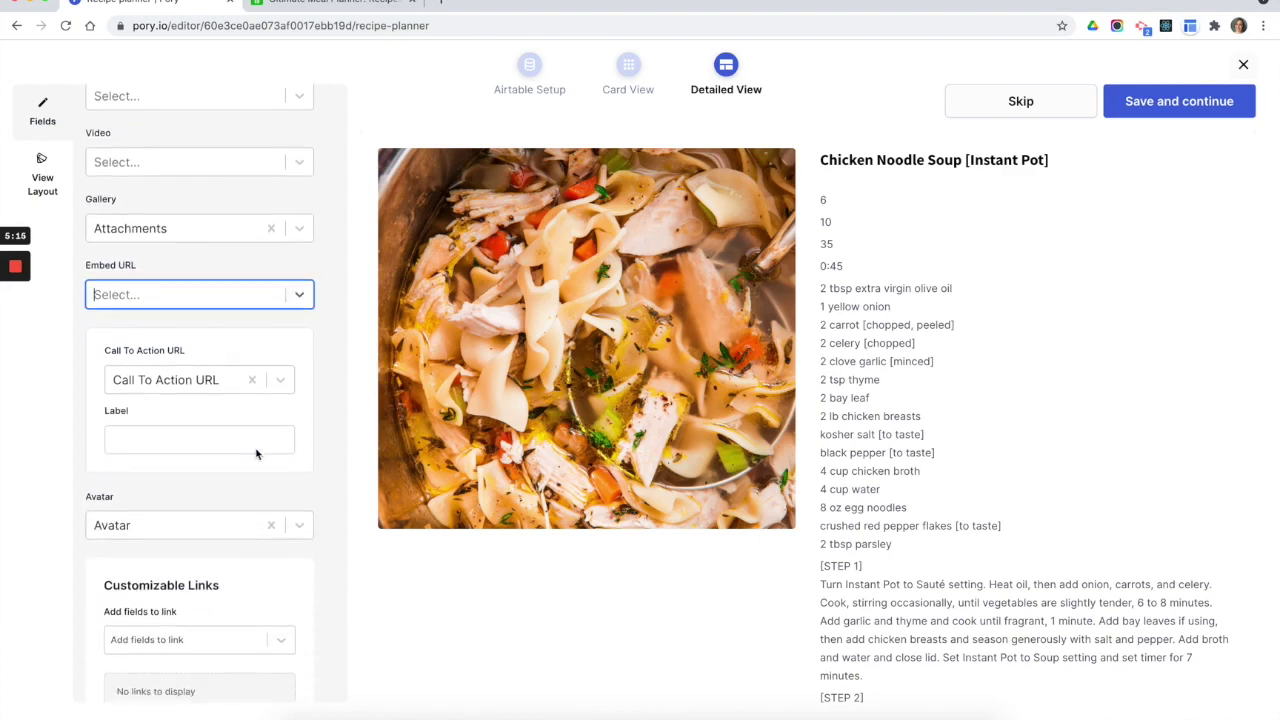
left_click(252, 362)
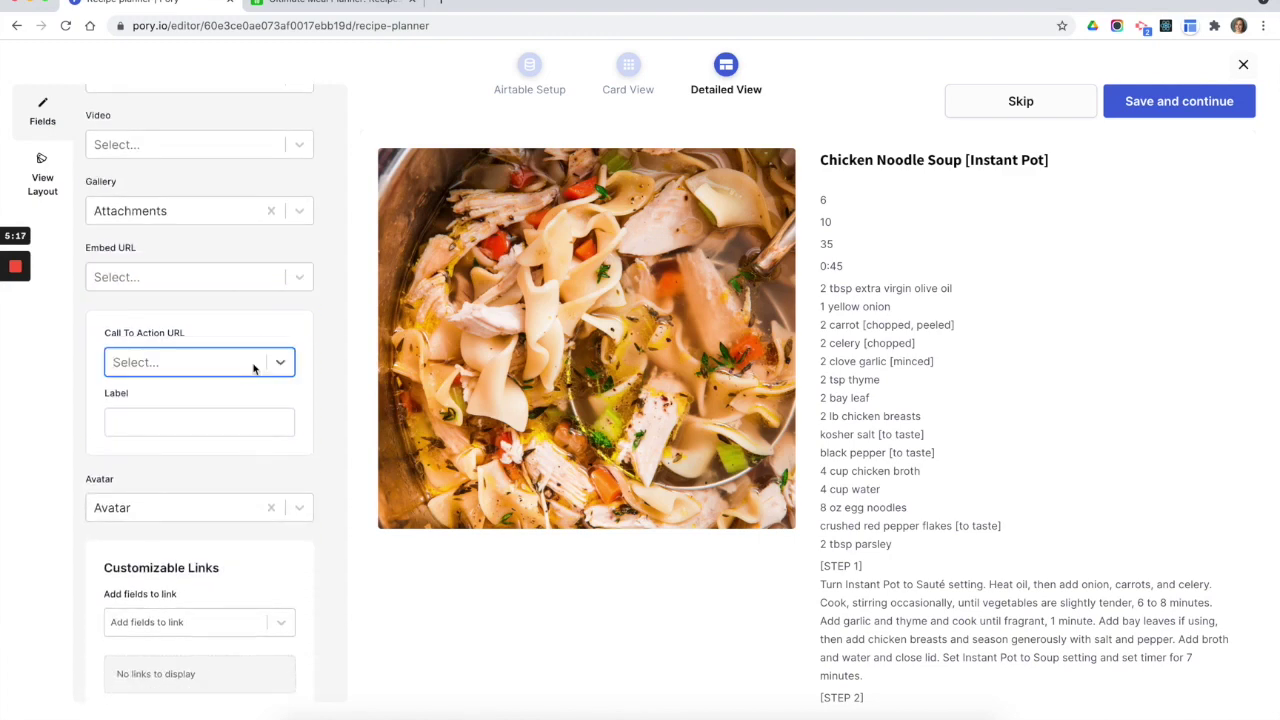
Turn on field labels for the content body and check the labelled recipe preview down to its instructions
scroll(187, 484, "up", 10)
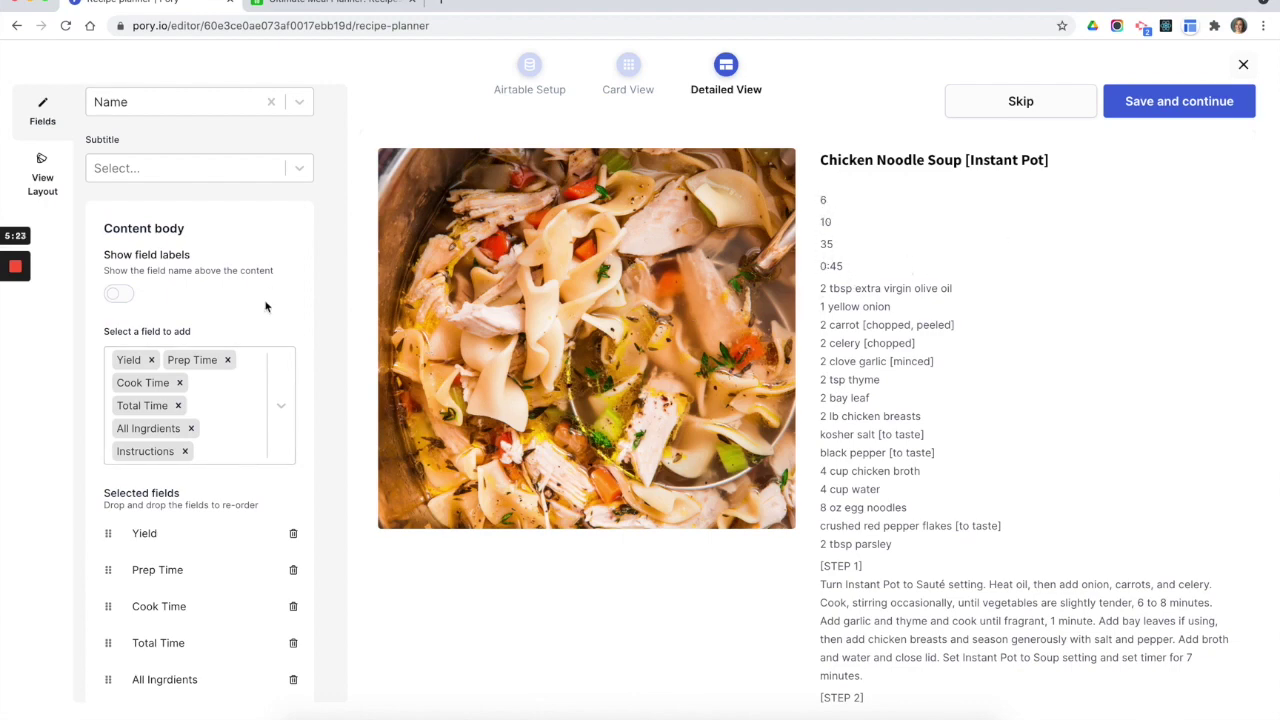
left_click(117, 295)
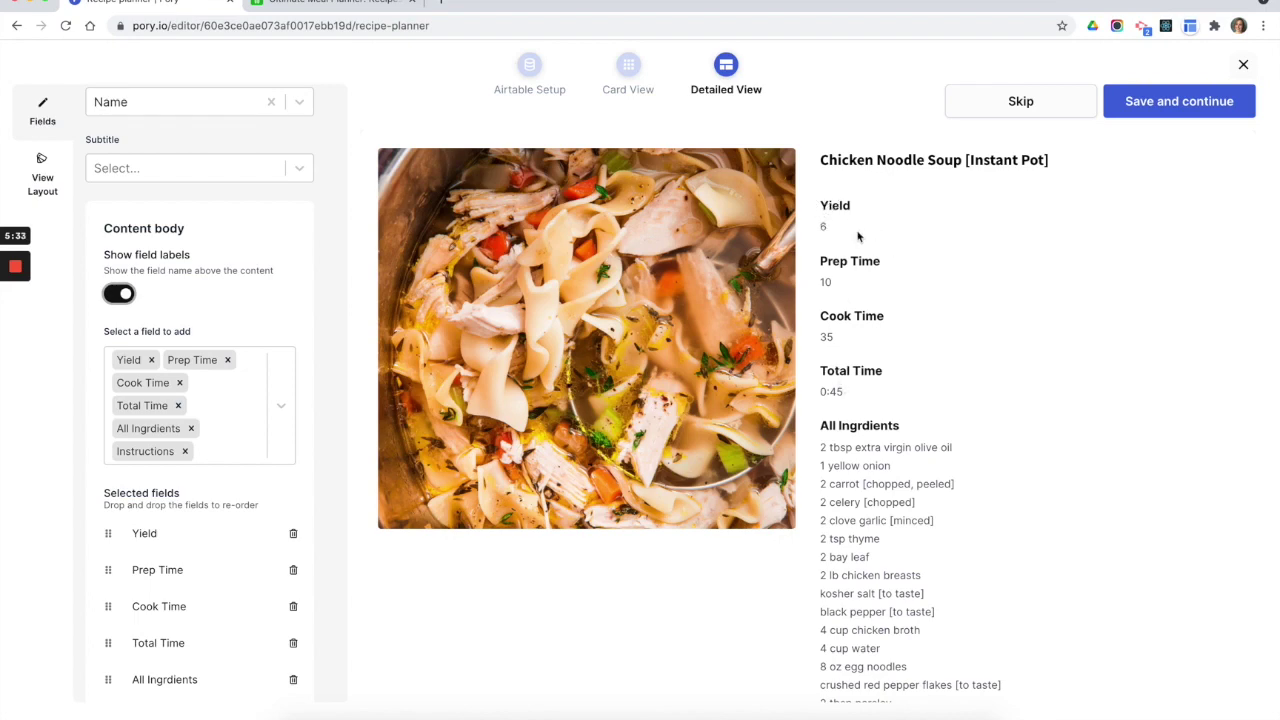
scroll(933, 352, "down", 5)
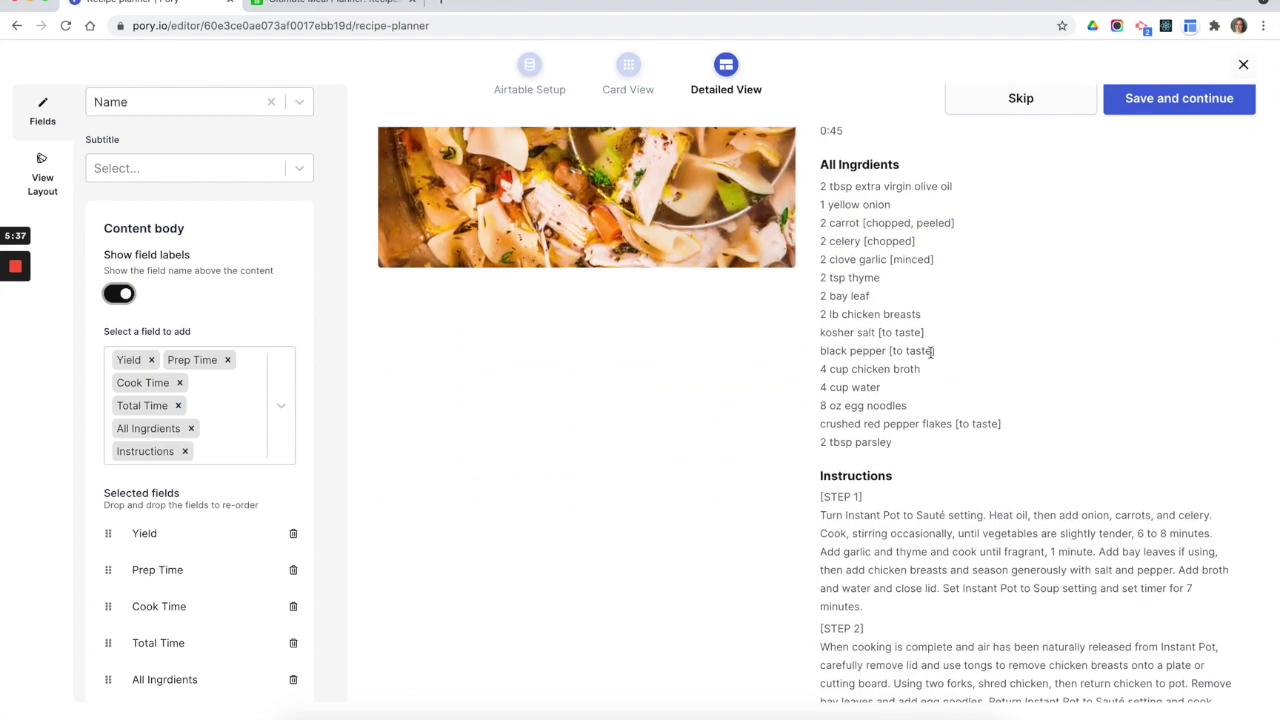
scroll(933, 352, "down", 3)
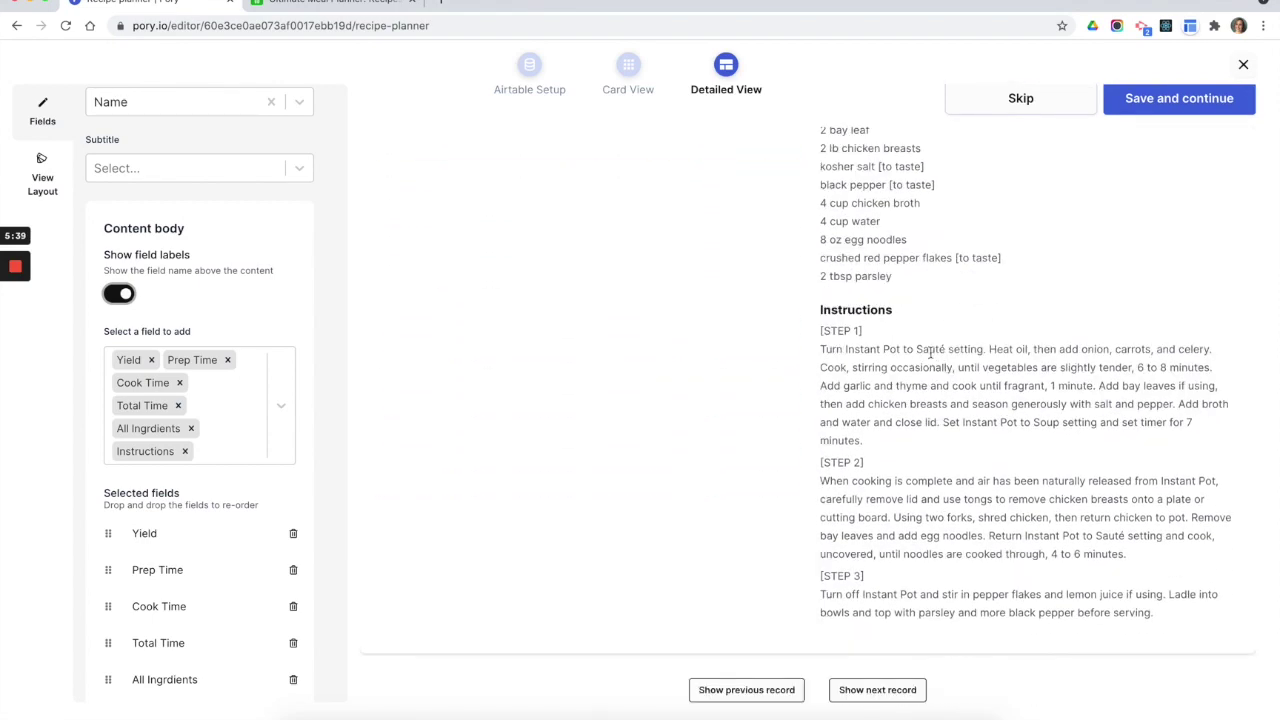
Preview the next record in the detailed view and check its fields from the instructions up to the title
scroll(929, 350, "up", 5)
scroll(900, 440, "down", 5)
left_click(877, 689)
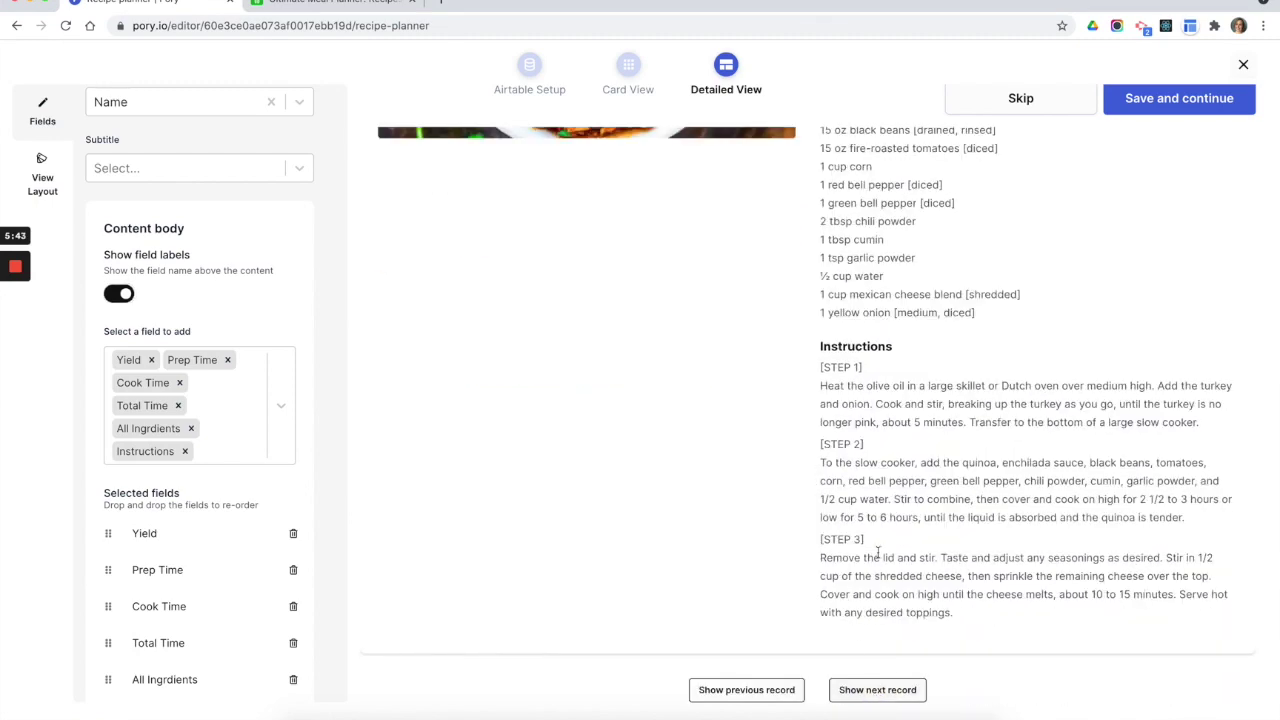
scroll(877, 553, "up", 3)
scroll(877, 553, "up", 5)
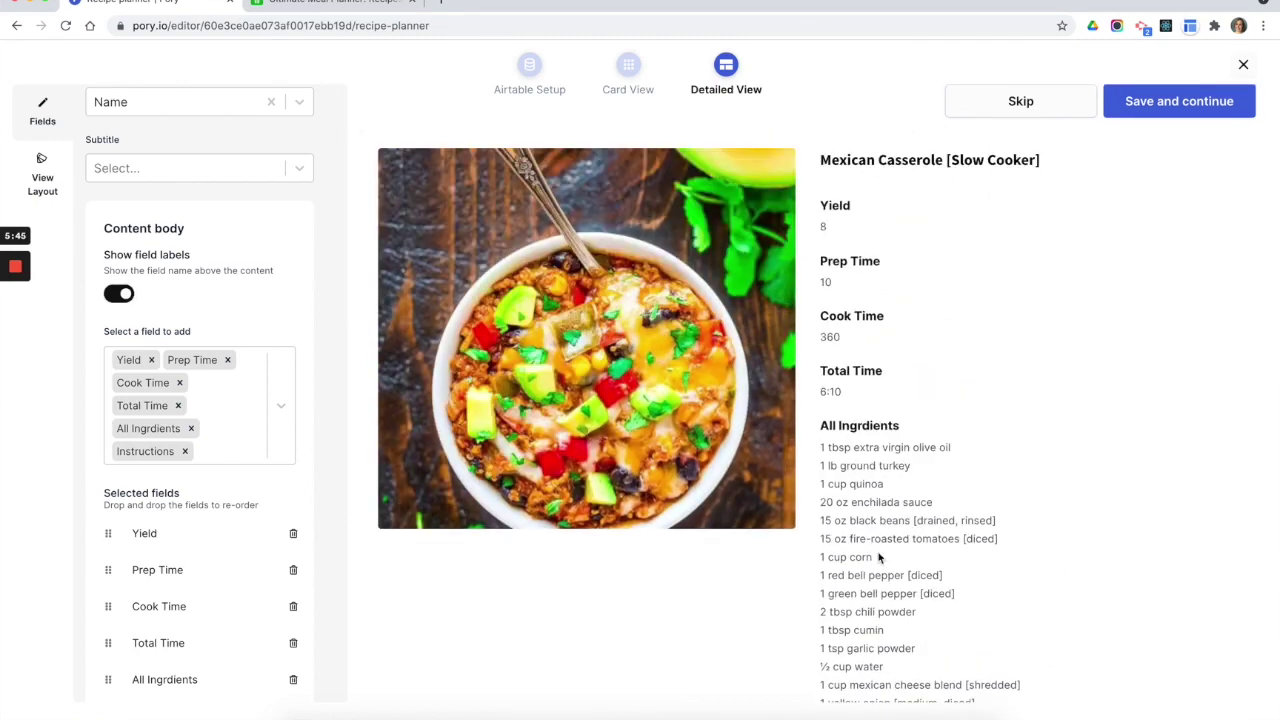
Save the detailed view setup, publish the site changes and dismiss the notification
left_click(1146, 98)
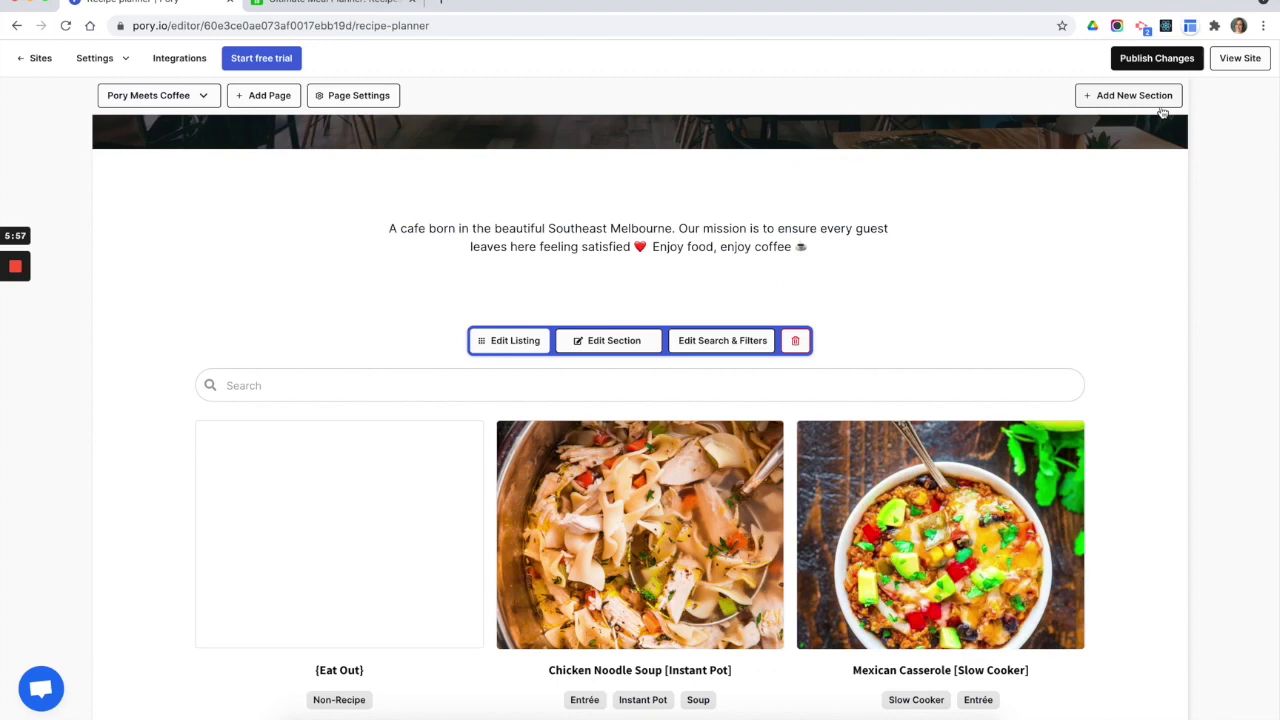
left_click(1146, 59)
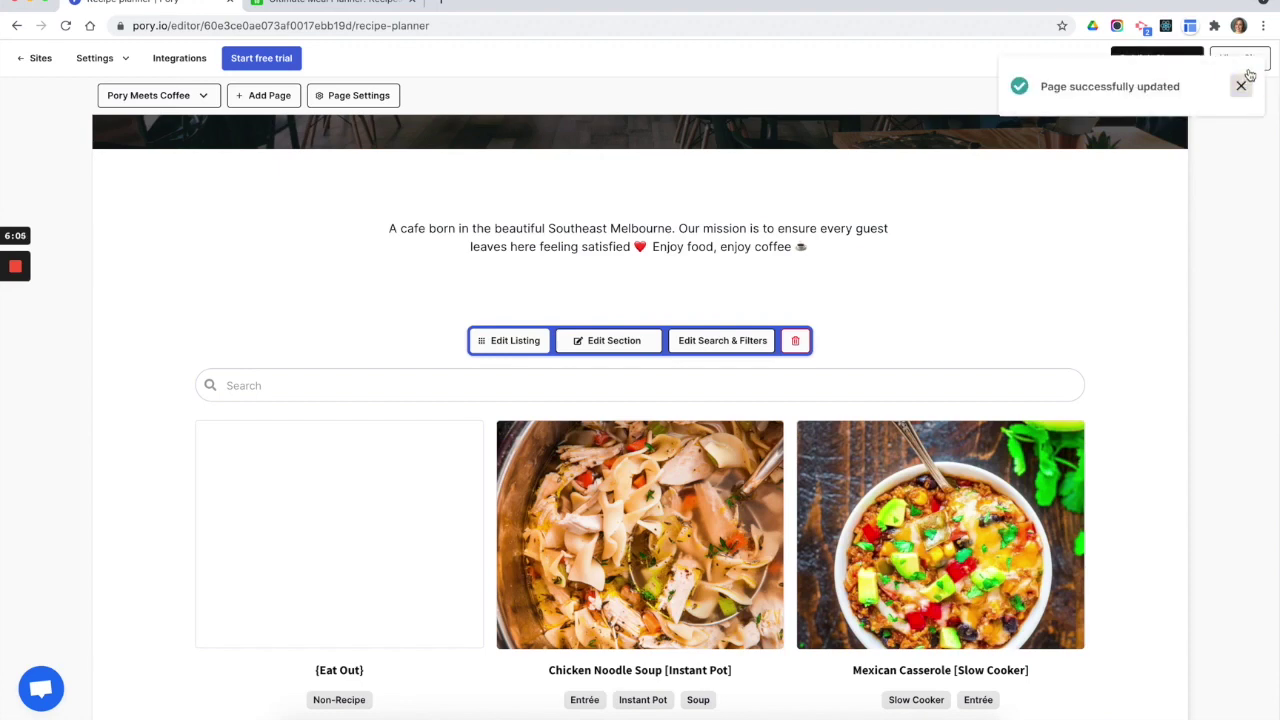
left_click(1241, 86)
Create the free pory.app domain recipe-planner for the site and open the live site
left_click(1240, 58)
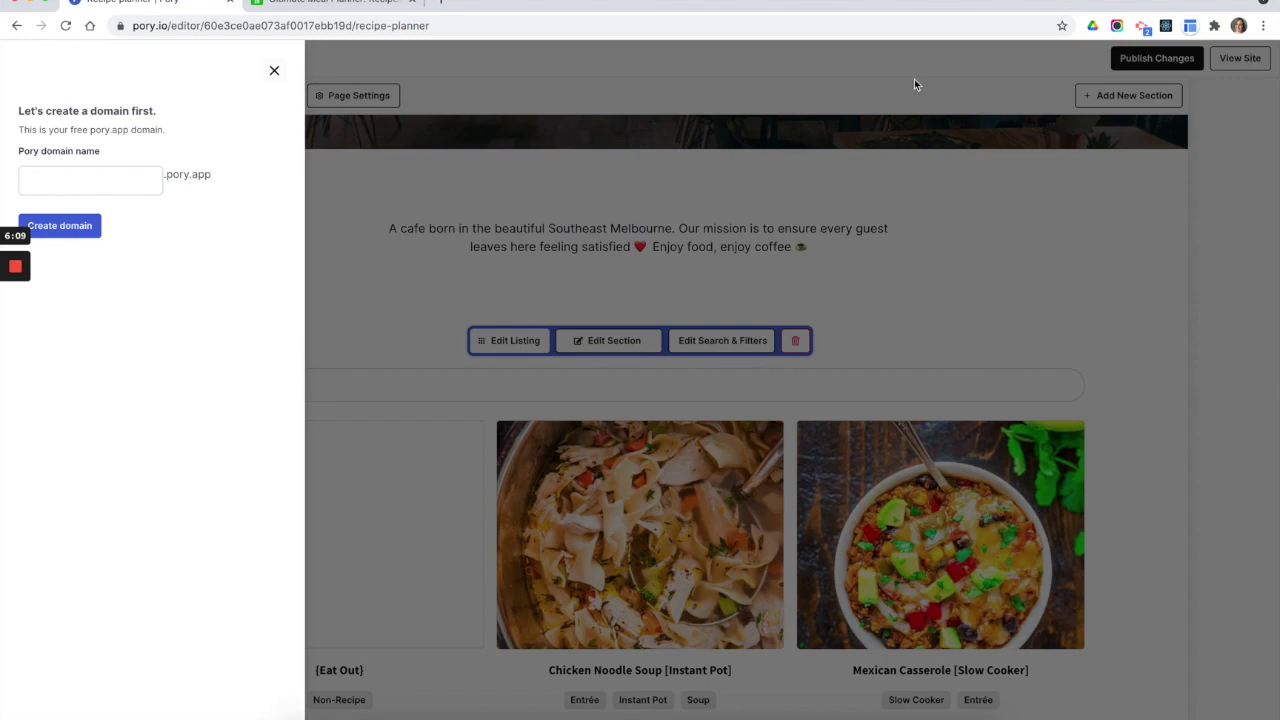
left_click(112, 189)
type("recipe-planner")
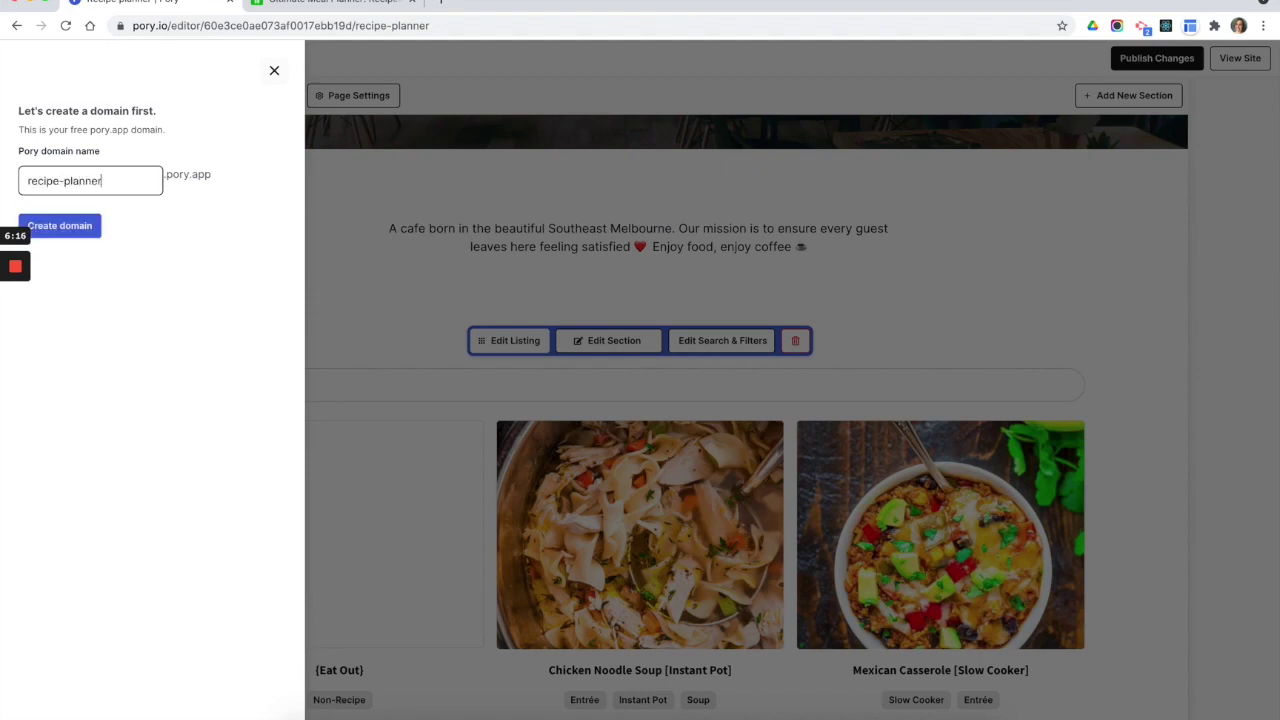
left_click(64, 227)
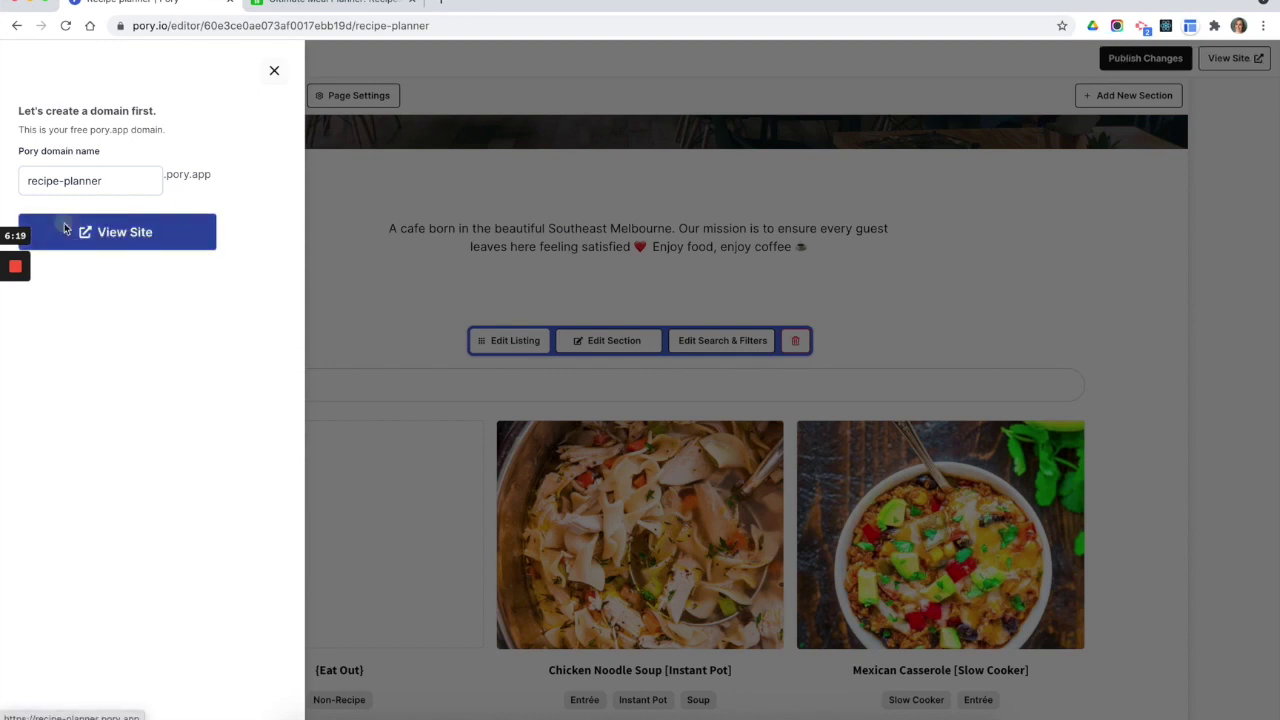
left_click(64, 231)
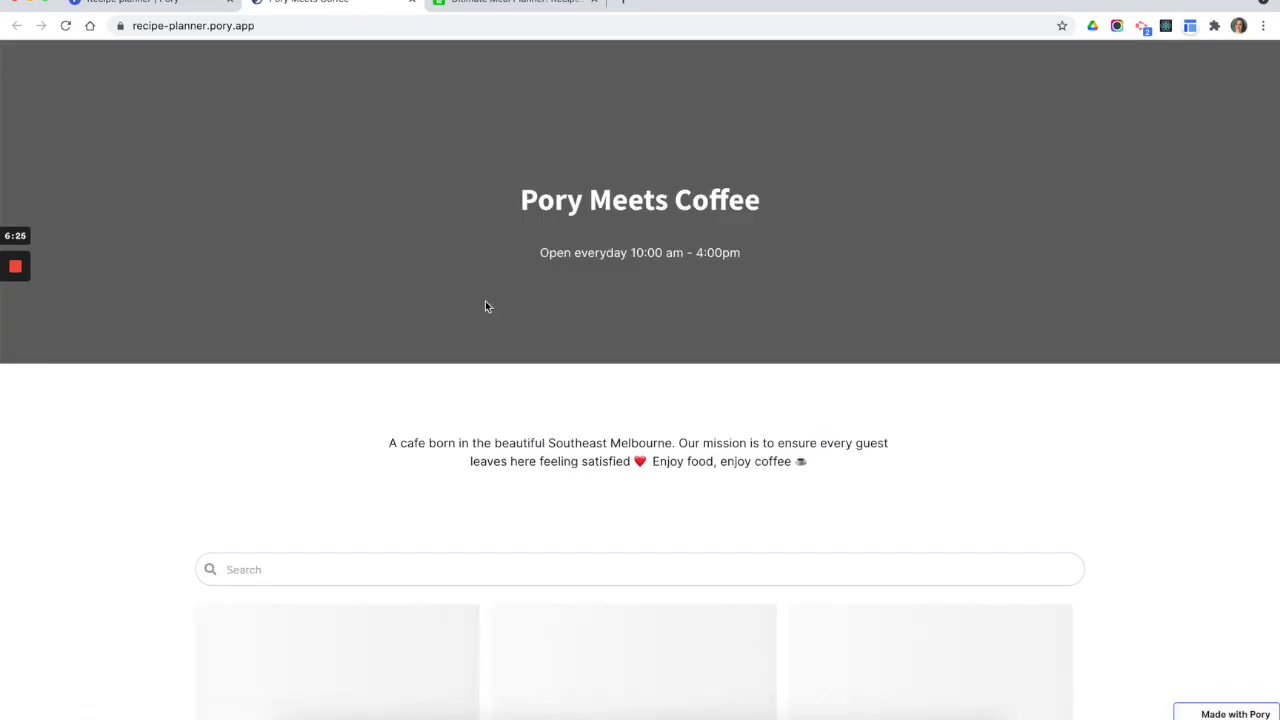
Browse the recipe cards on the published site and return to the first row
scroll(751, 394, "down", 3)
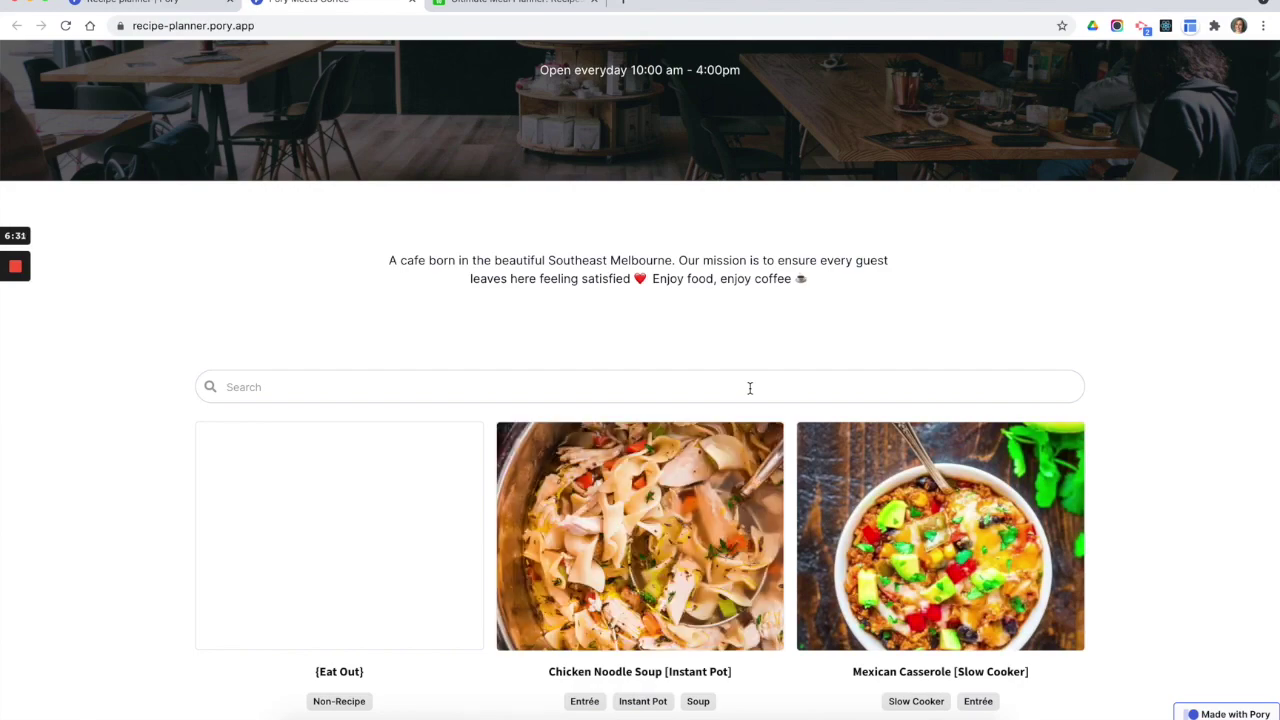
scroll(750, 390, "down", 8)
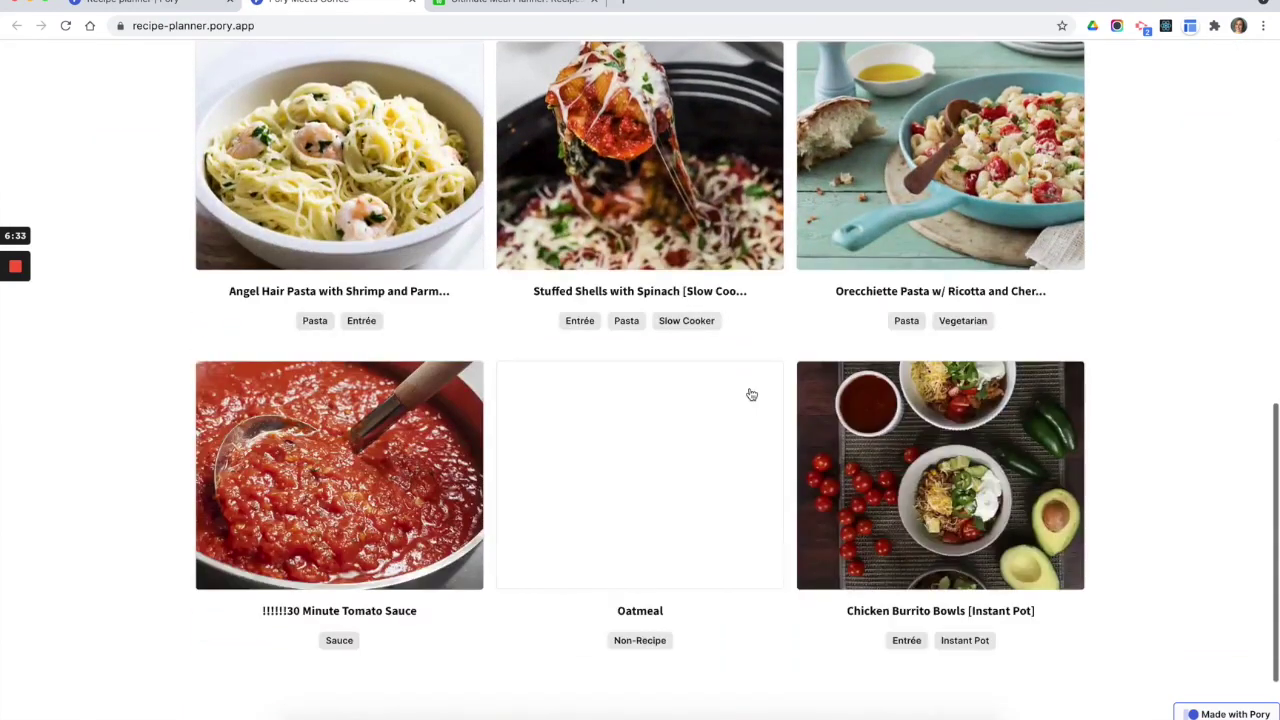
scroll(751, 394, "up", 6)
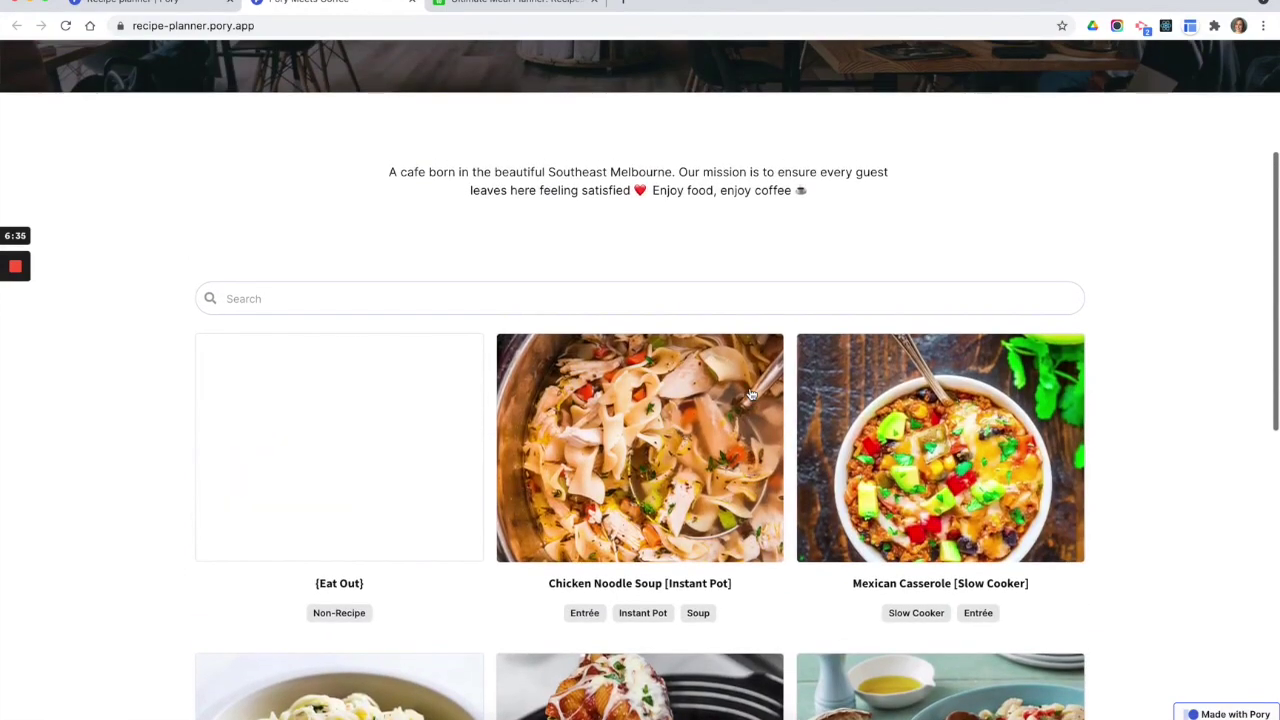
scroll(751, 394, "down", 1)
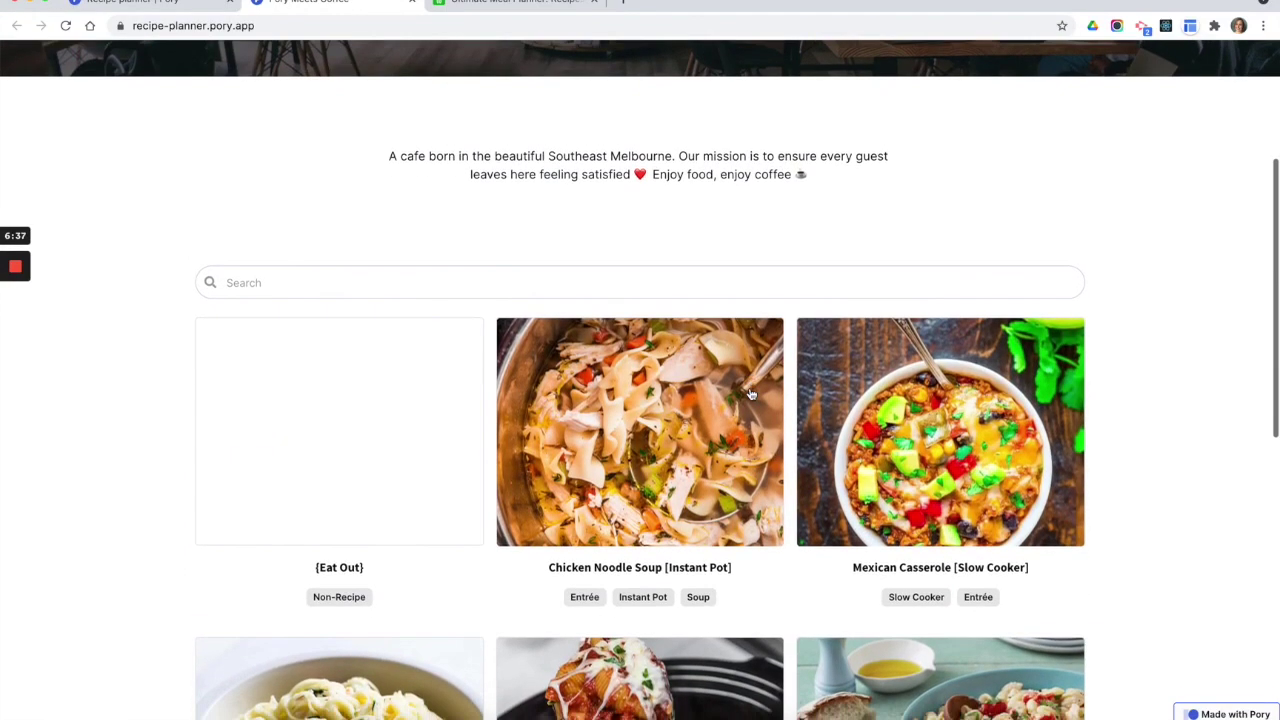
Open the Chicken Noodle Soup [Instant Pot] card, read through its recipe details and close it
left_click(698, 424)
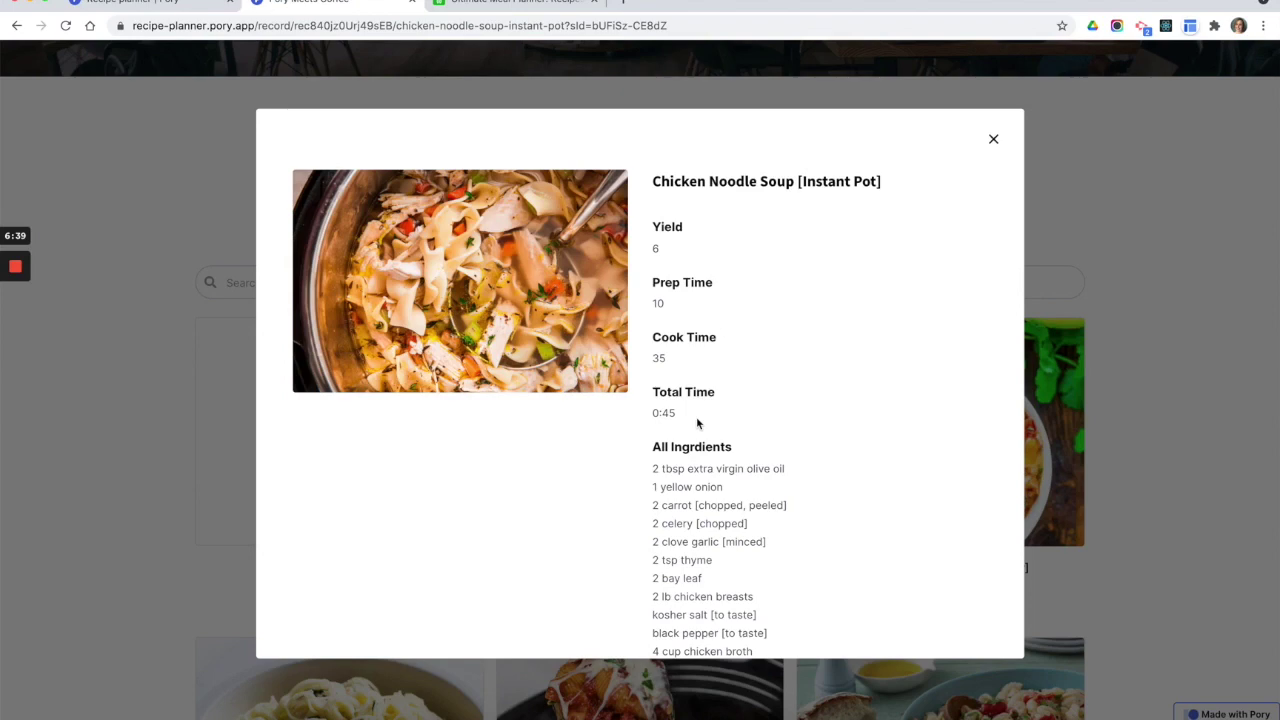
scroll(846, 417, "down", 5)
scroll(846, 417, "up", 5)
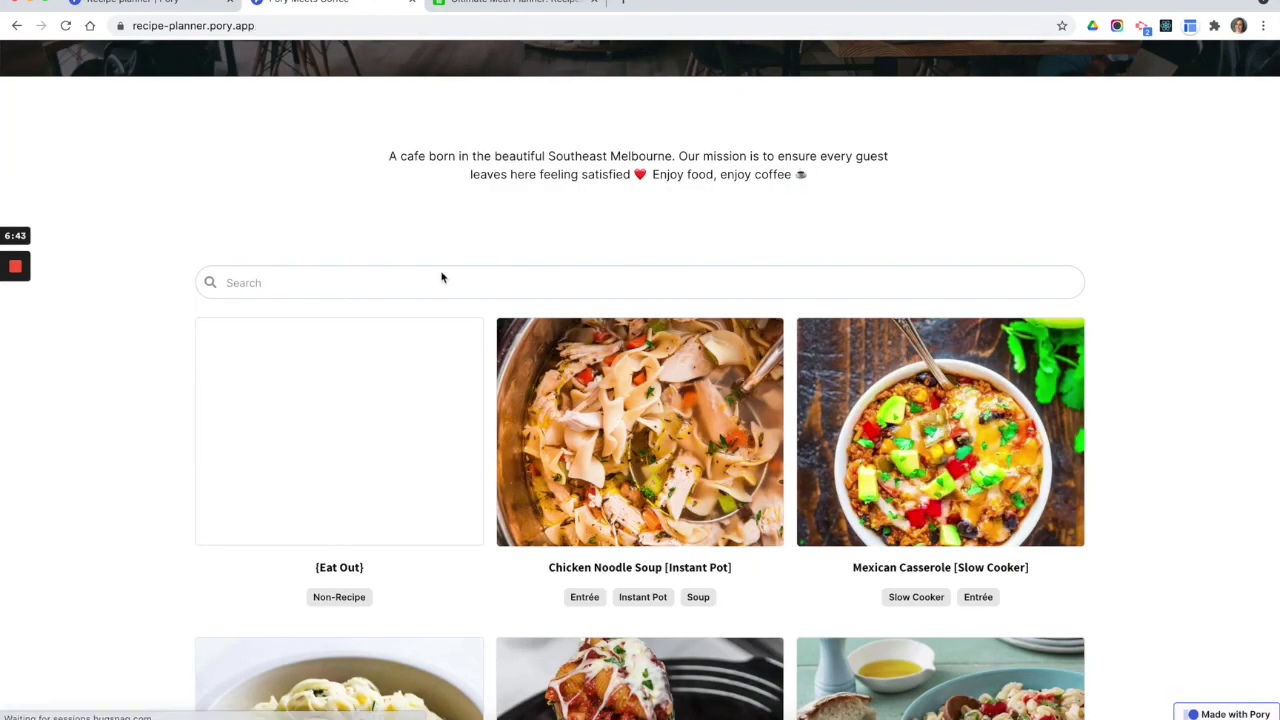
Search the published recipes for pasta, look over the matching cards and clear the search
left_click(437, 287)
scroll(437, 288, "down", 1)
scroll(437, 288, "down", 4)
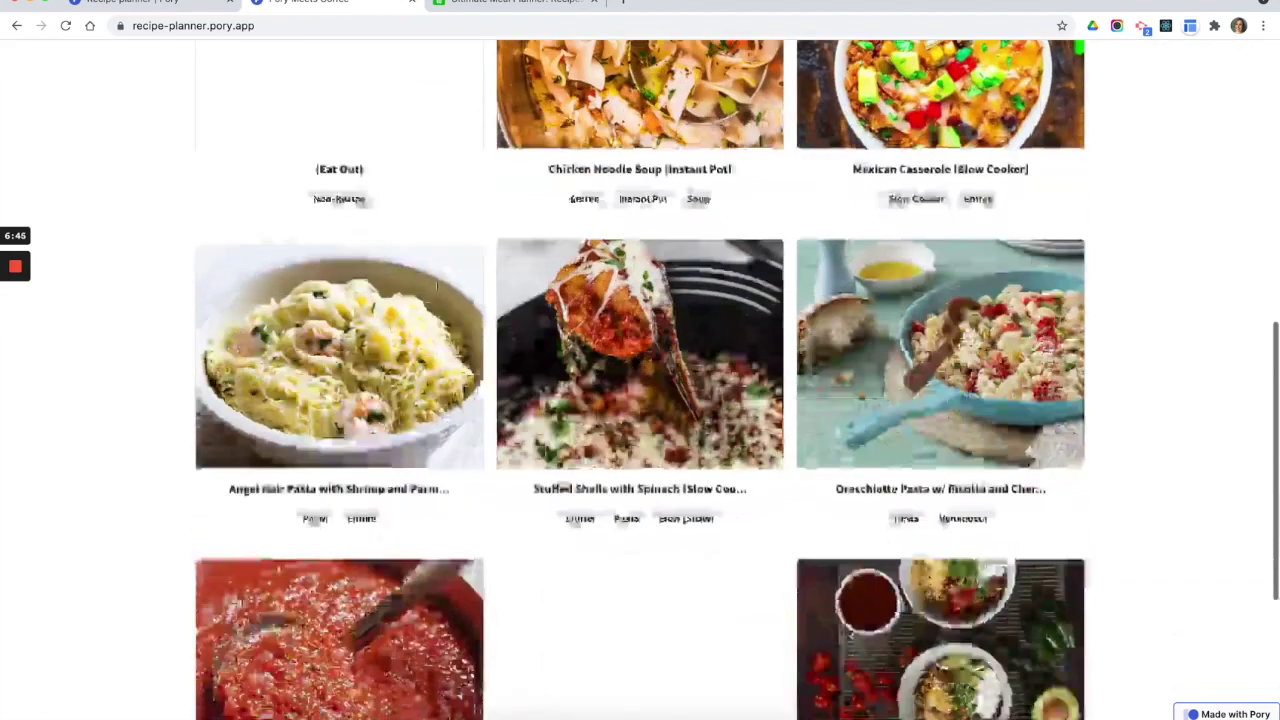
scroll(437, 292, "up", 5)
type("pasta")
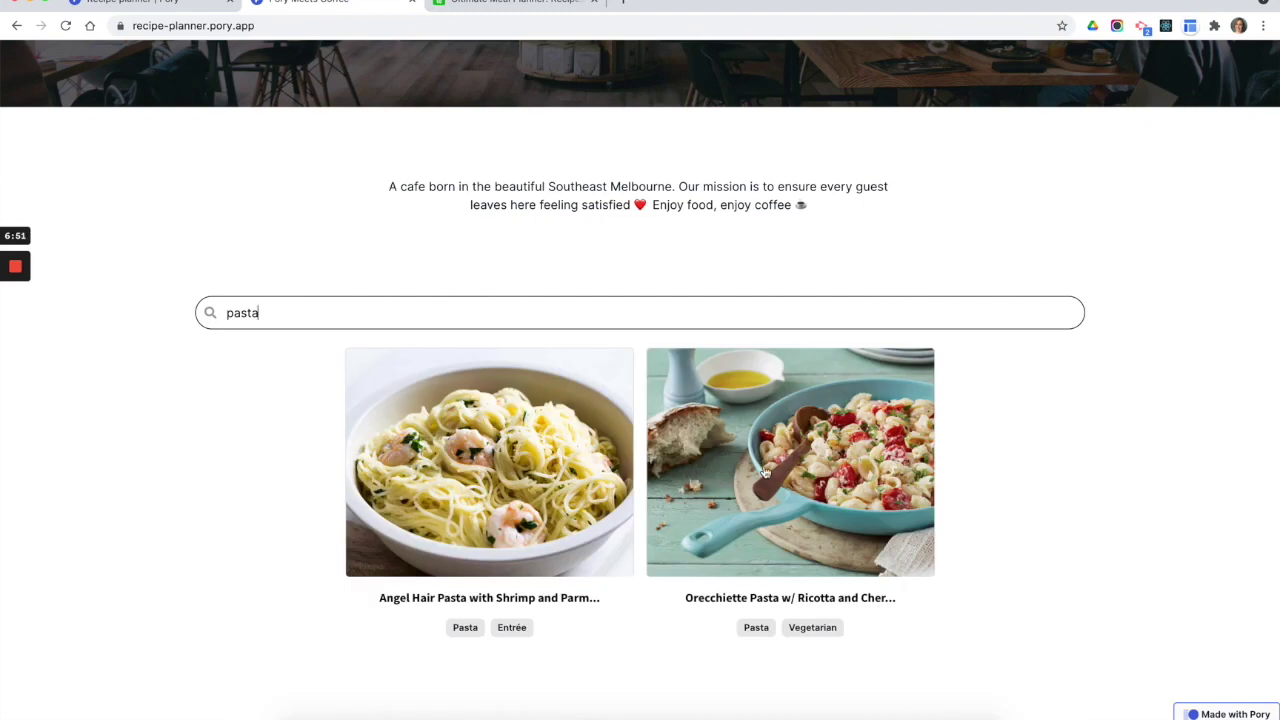
scroll(765, 472, "down", 2)
scroll(765, 472, "up", 4)
scroll(765, 472, "up", 1)
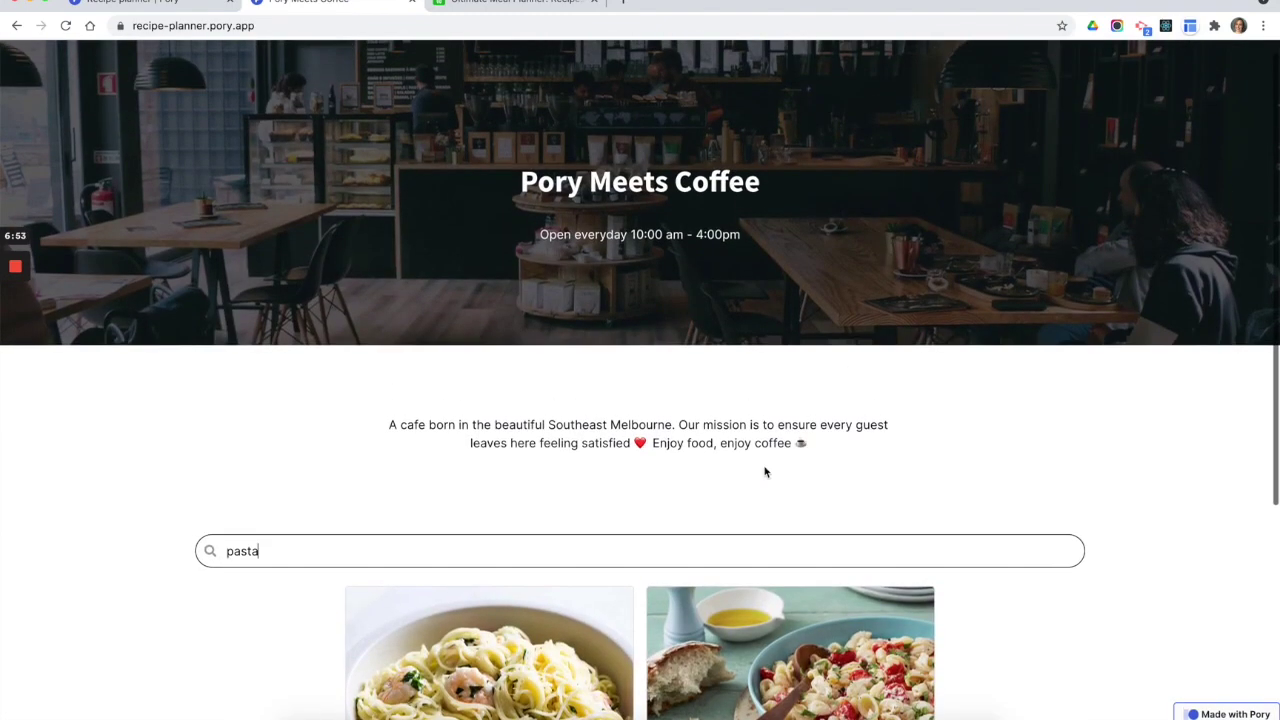
scroll(765, 472, "up", 1)
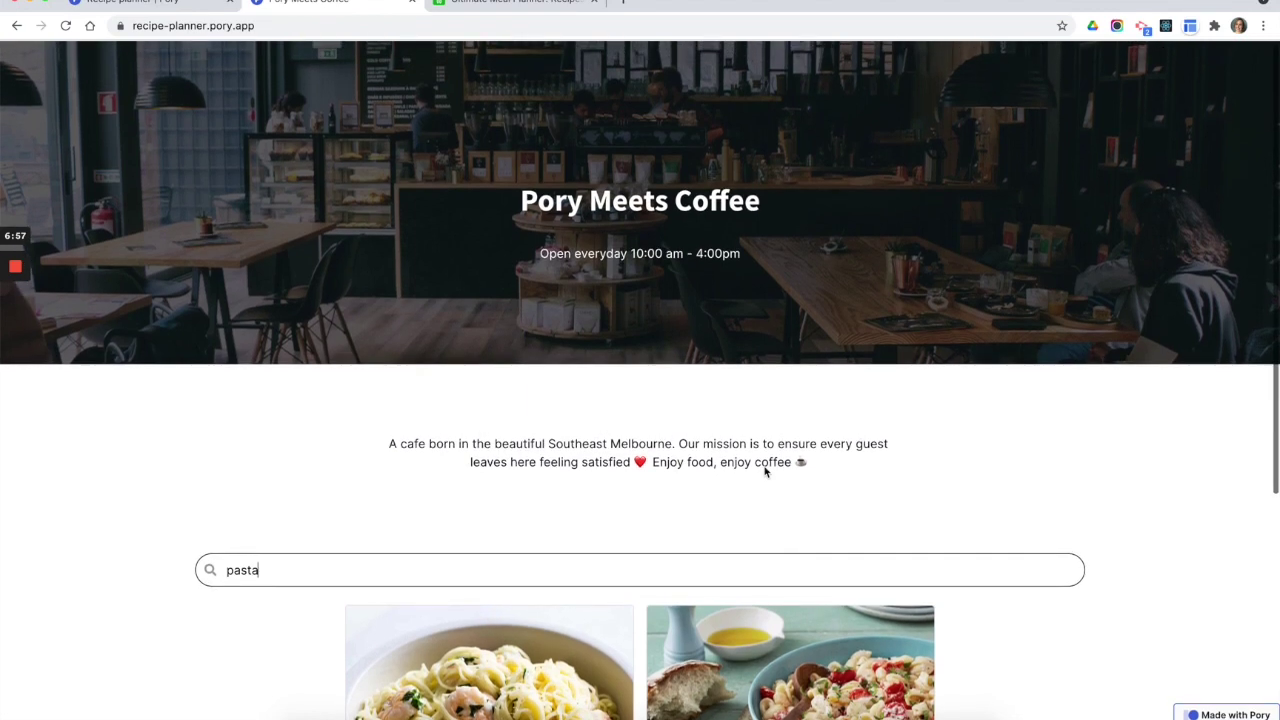
key("BackSpace")
key("BackSpace")
key("BackSpace")
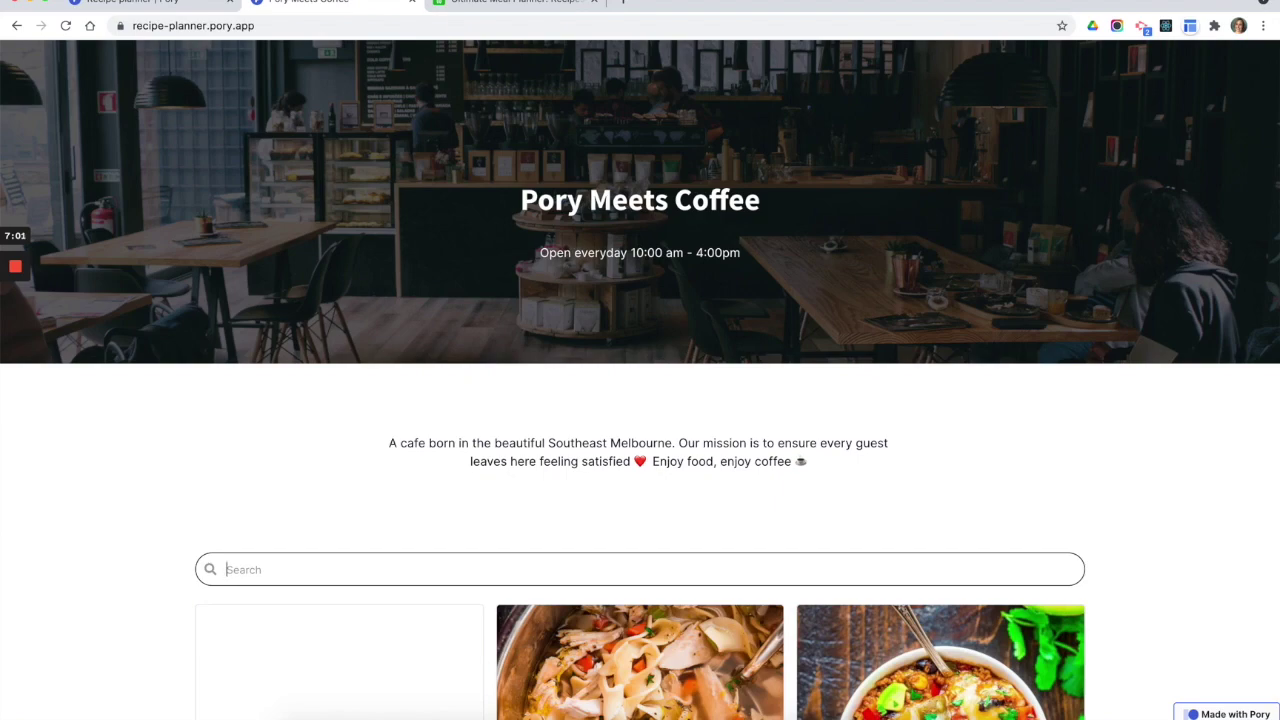
Review the published page from its header through the recipe cards to the social media footer and back
scroll(640, 380, "down", 4)
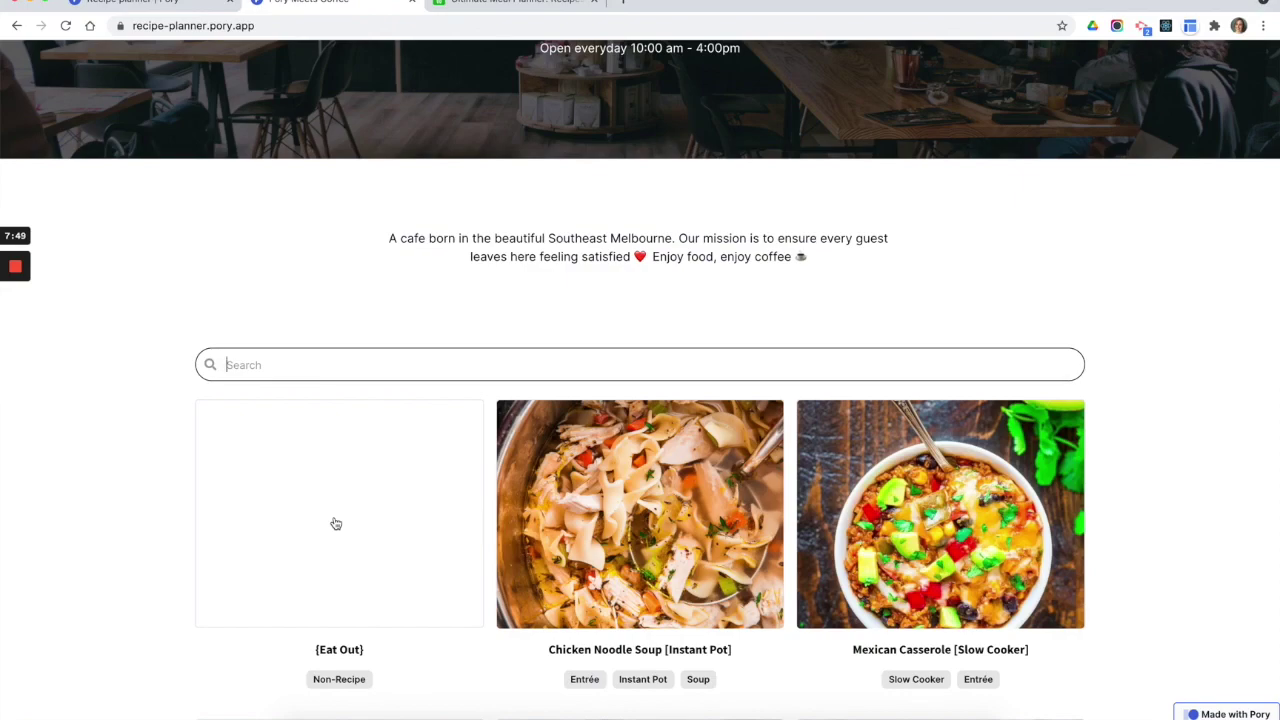
scroll(336, 524, "down", 8)
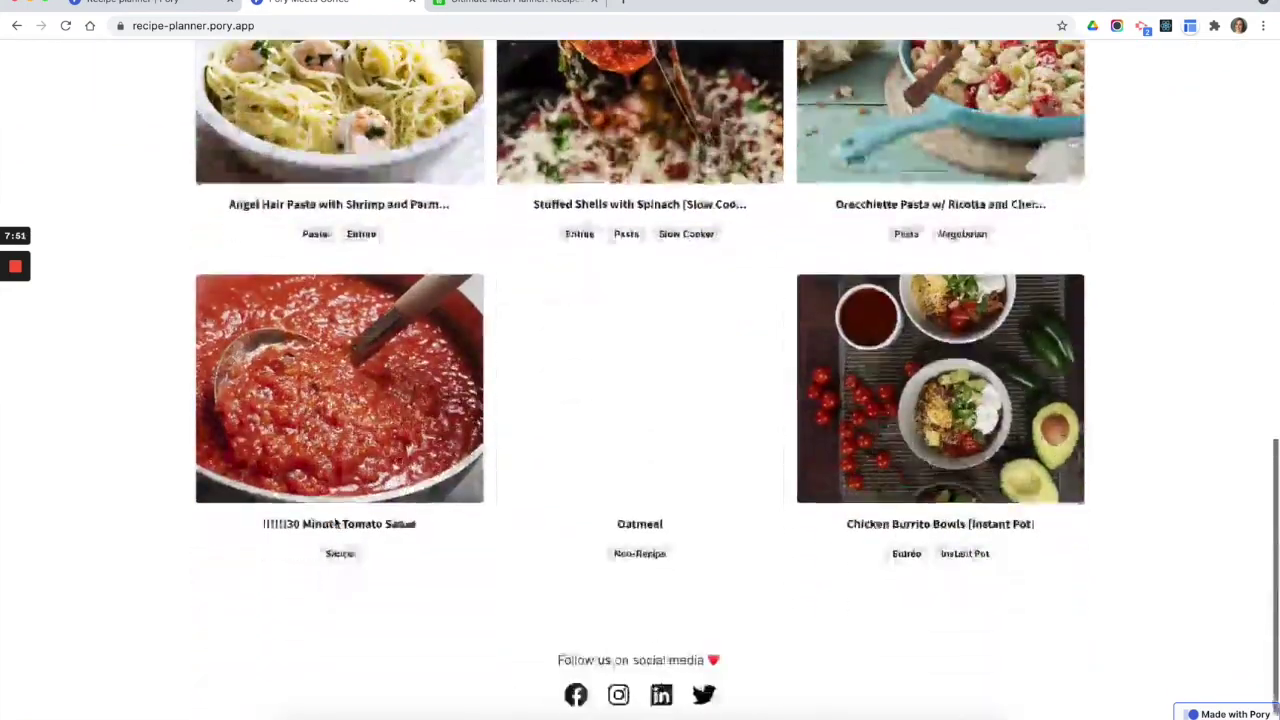
scroll(336, 524, "up", 5)
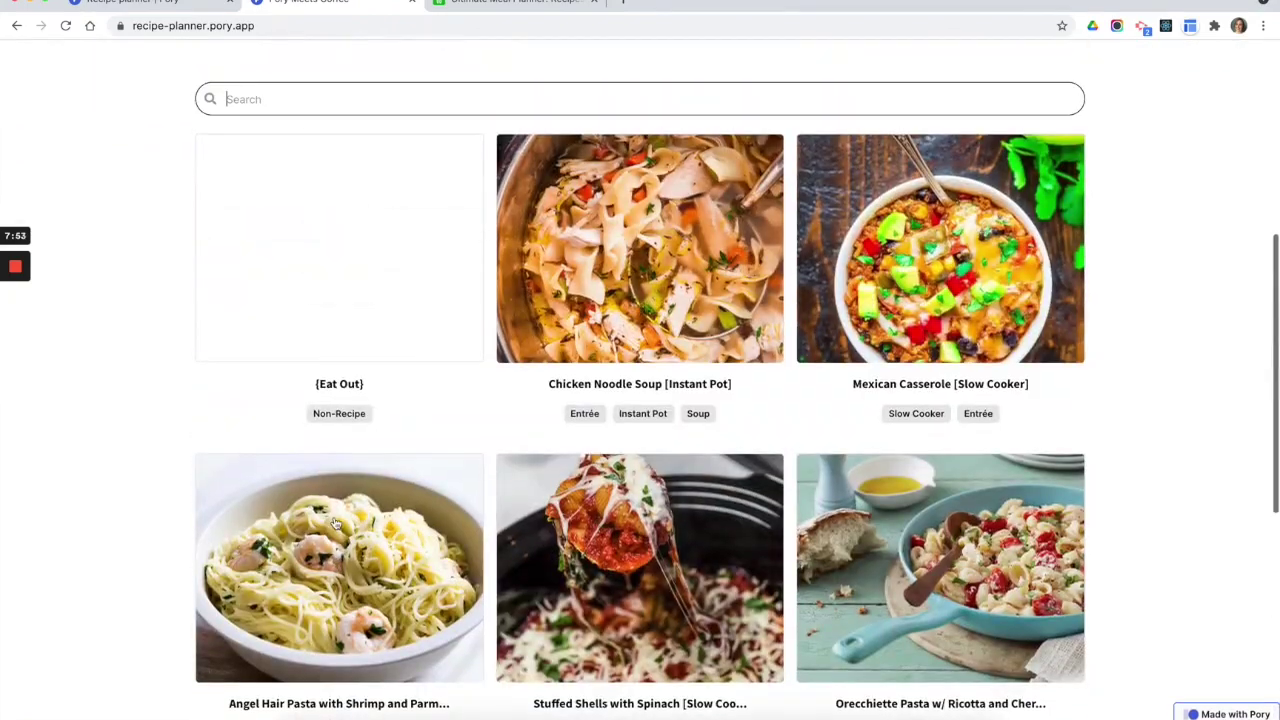
scroll(336, 524, "up", 4)
scroll(336, 524, "up", 2)
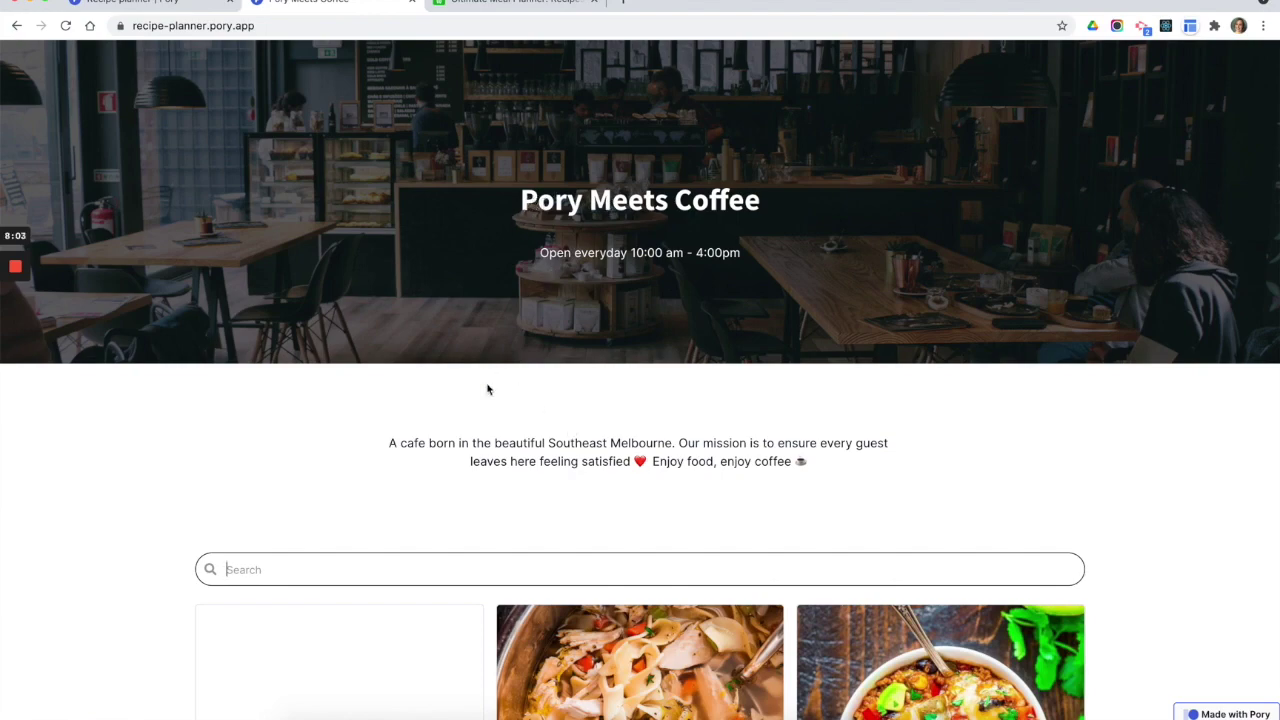
scroll(488, 389, "down", 10)
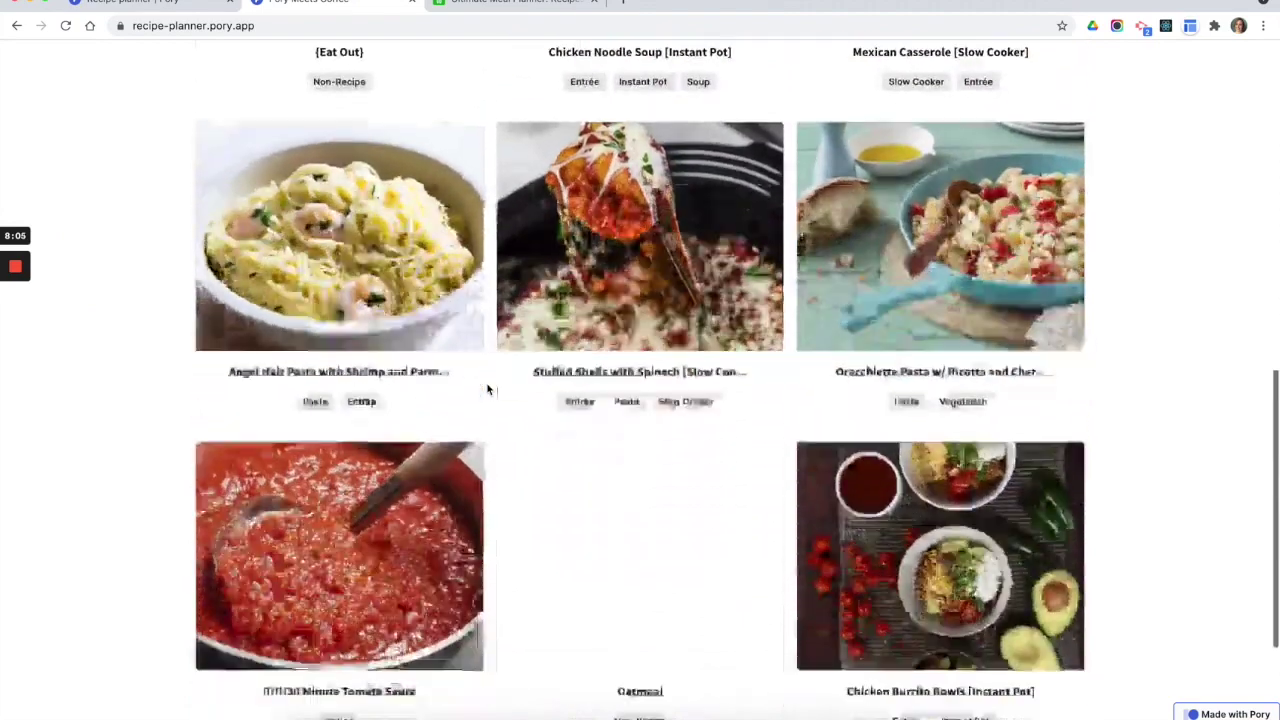
scroll(488, 389, "down", 2)
scroll(488, 389, "up", 5)
scroll(488, 389, "up", 4)
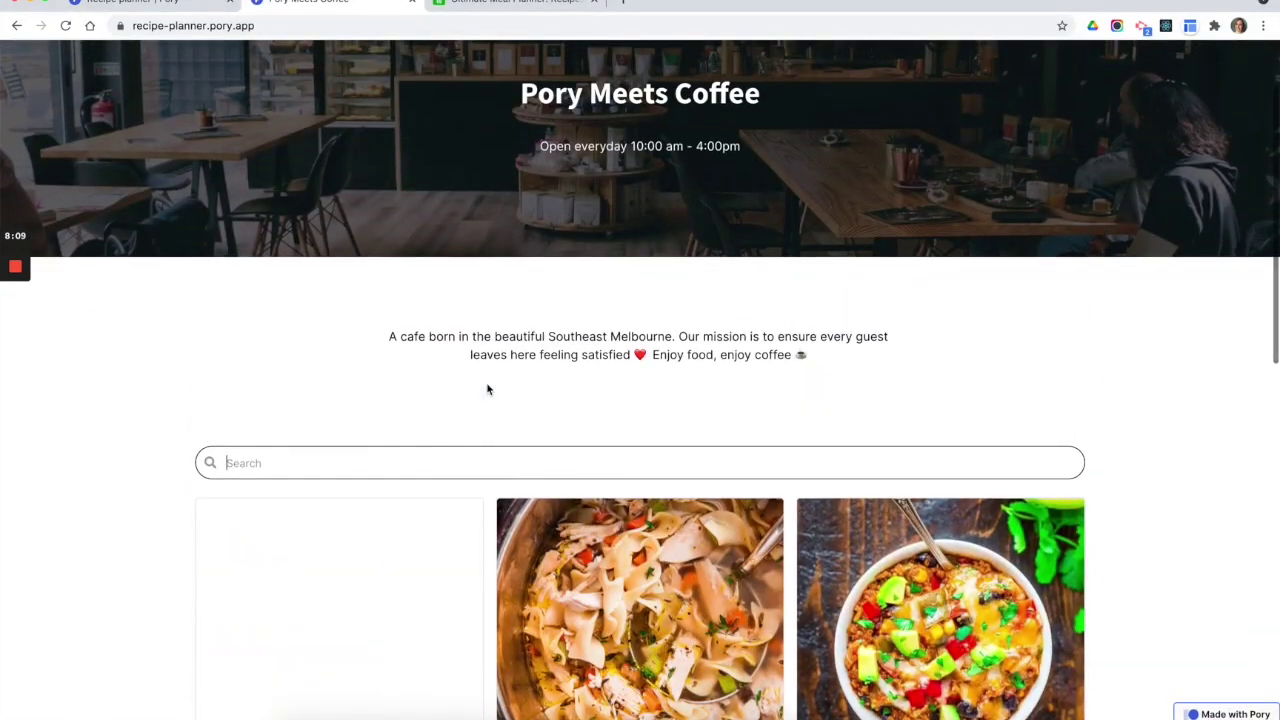
scroll(488, 389, "up", 2)
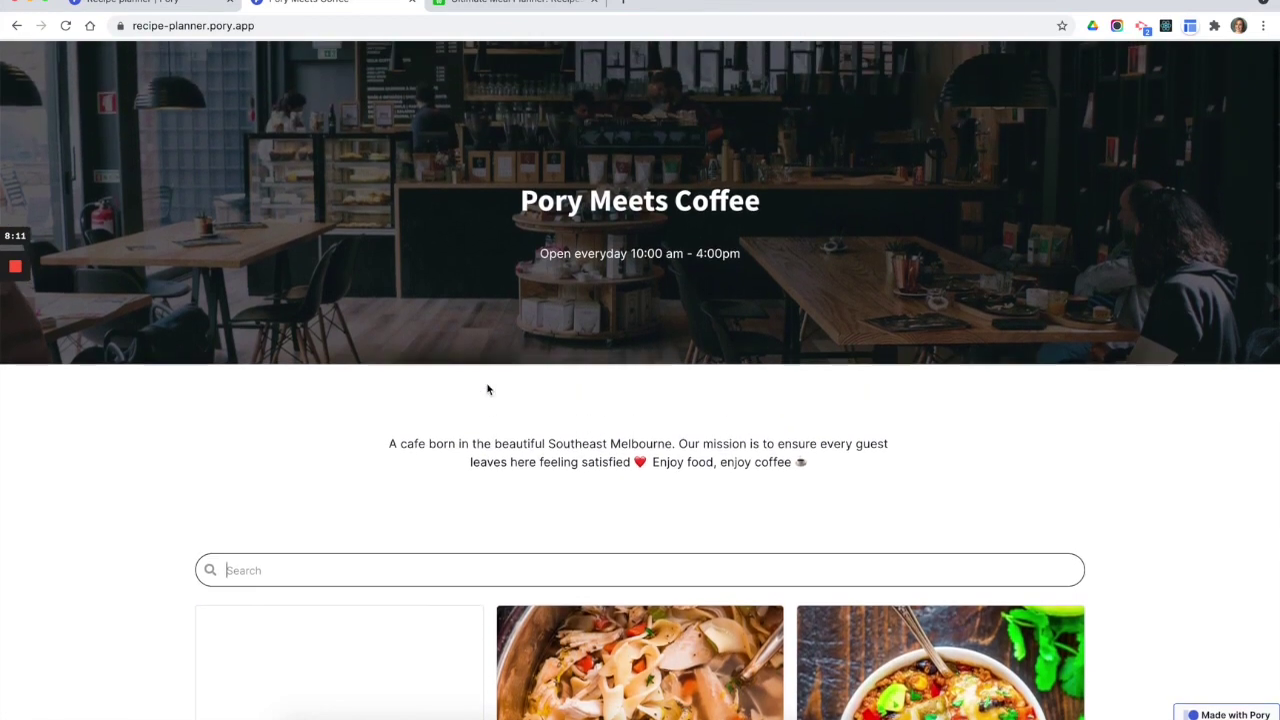